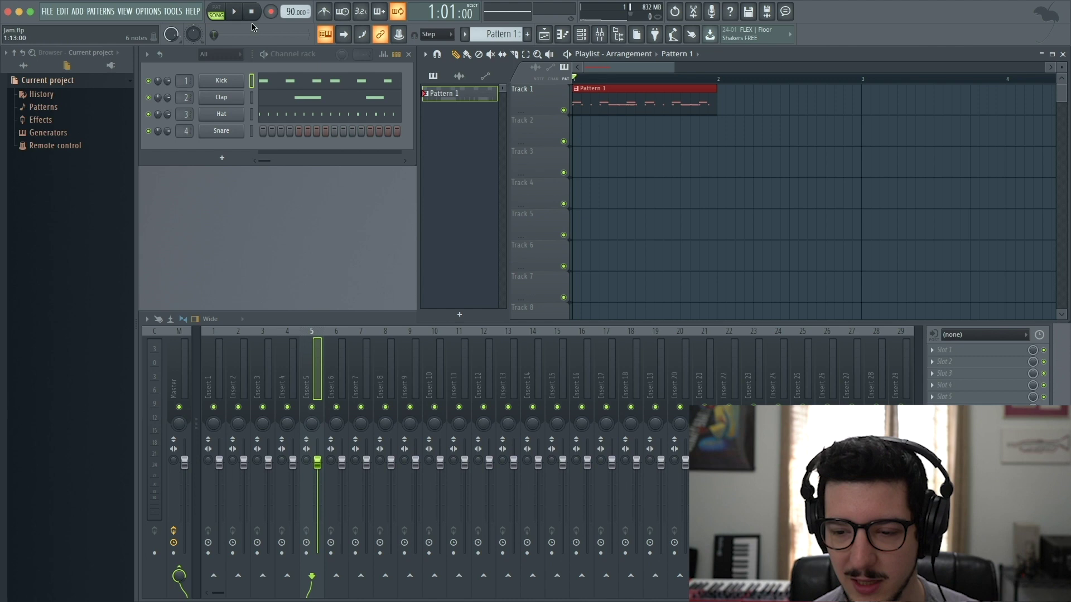
# Step: Open the Project general settings to view the 4/4 time signature and 96 PPQ timebase
pyautogui.click(149, 12)
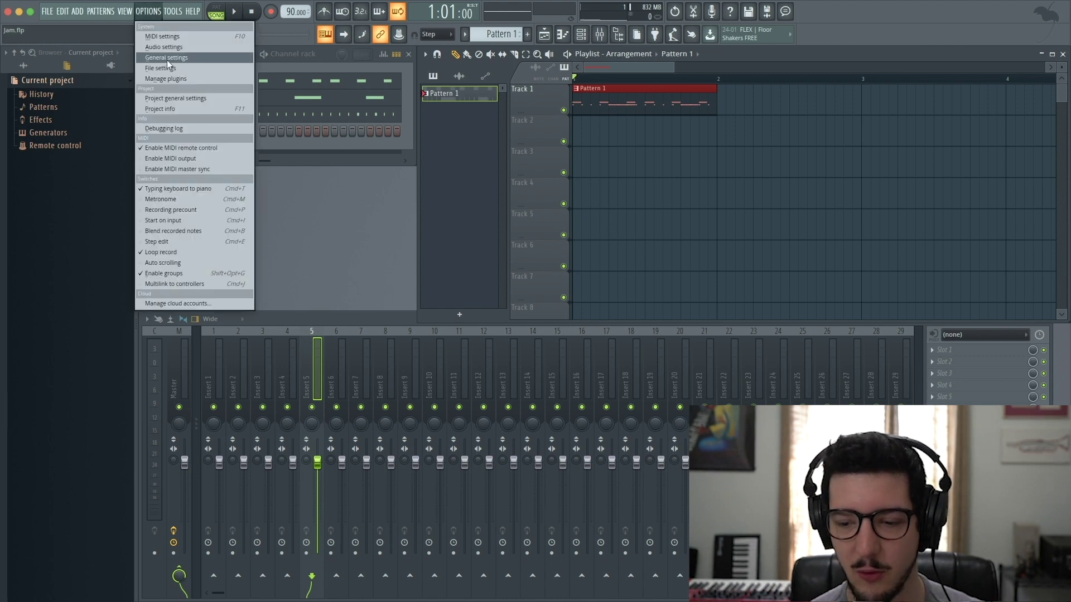
pyautogui.click(177, 98)
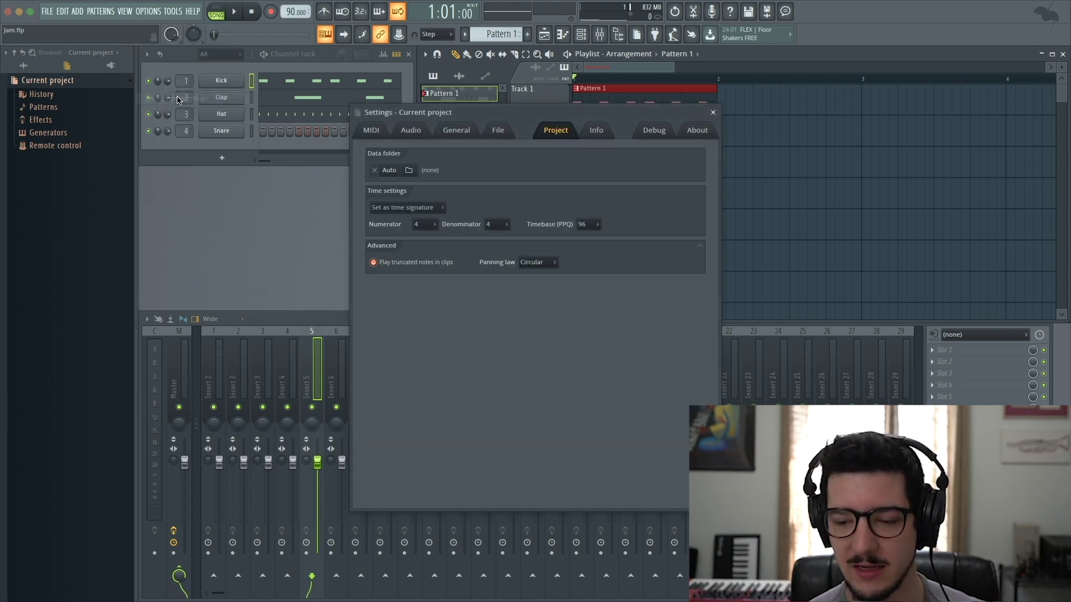
pyautogui.click(411, 209)
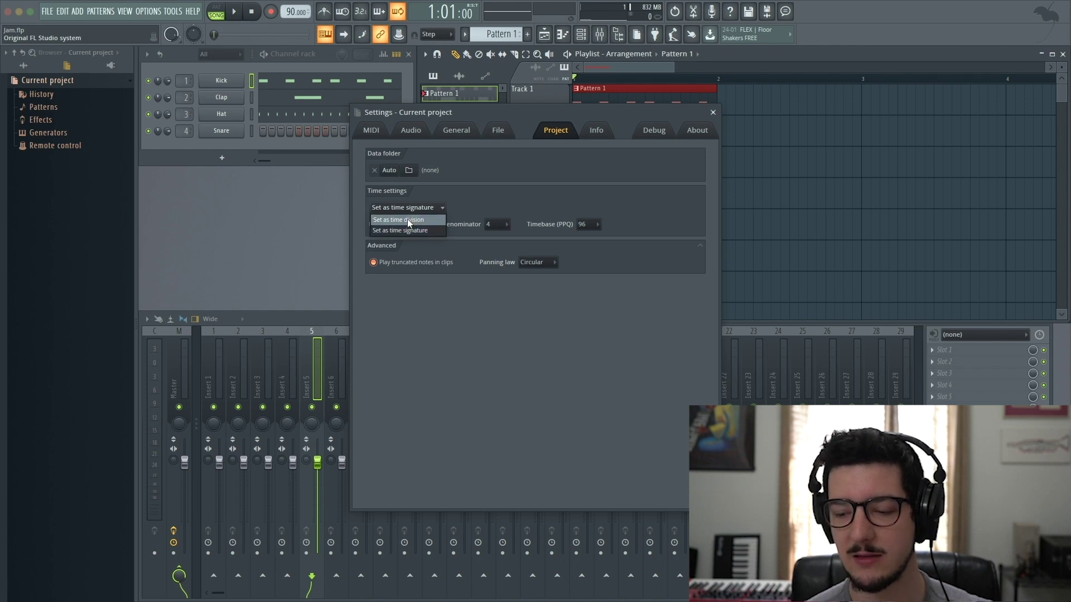
pyautogui.click(408, 219)
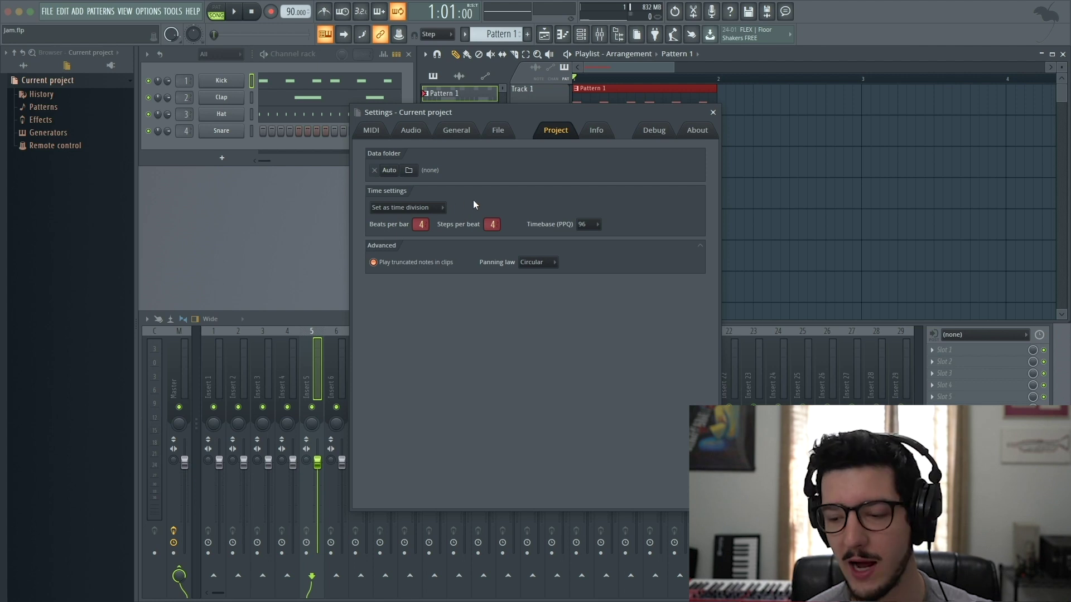
pyautogui.click(423, 207)
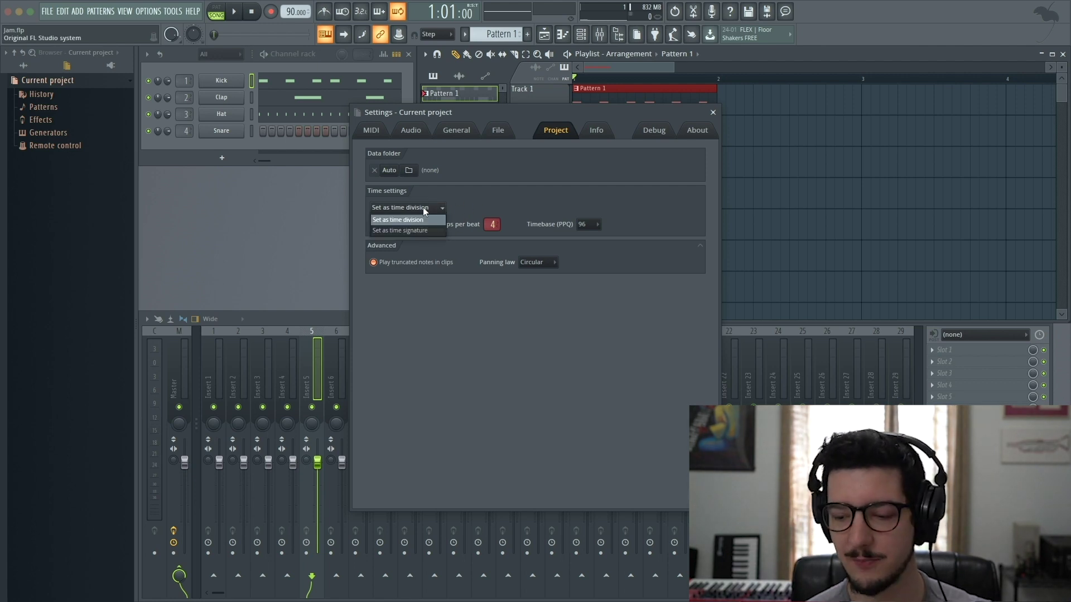
pyautogui.click(414, 229)
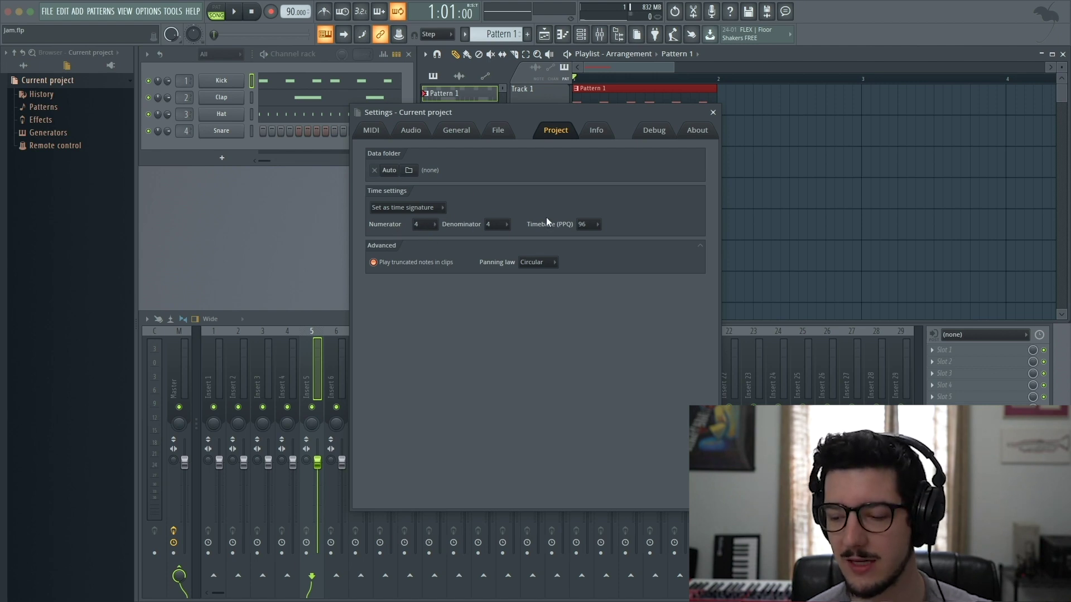
pyautogui.click(419, 224)
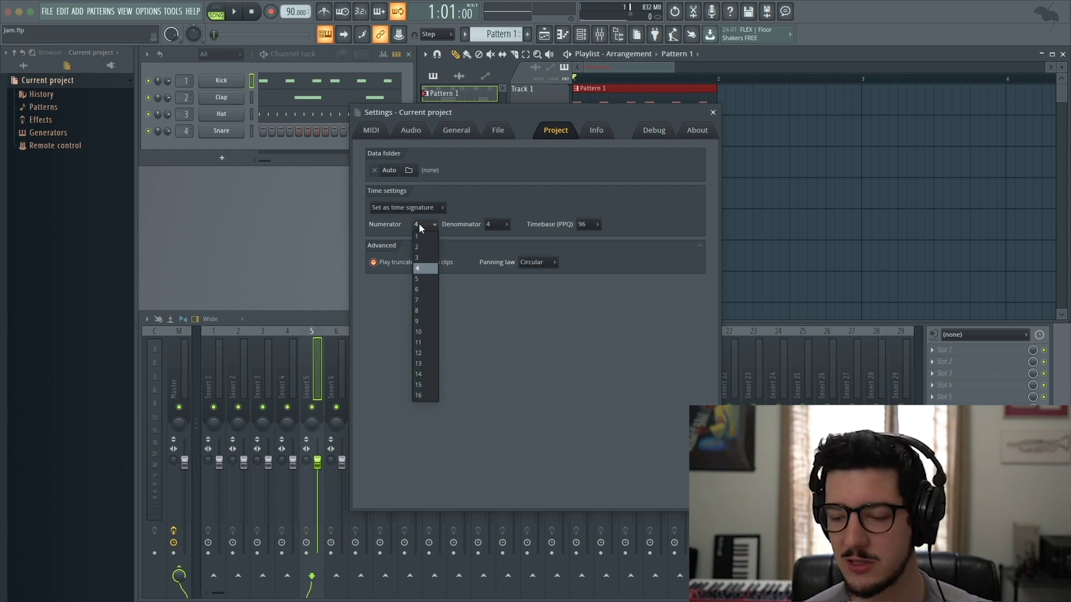
pyautogui.click(420, 301)
pyautogui.click(499, 226)
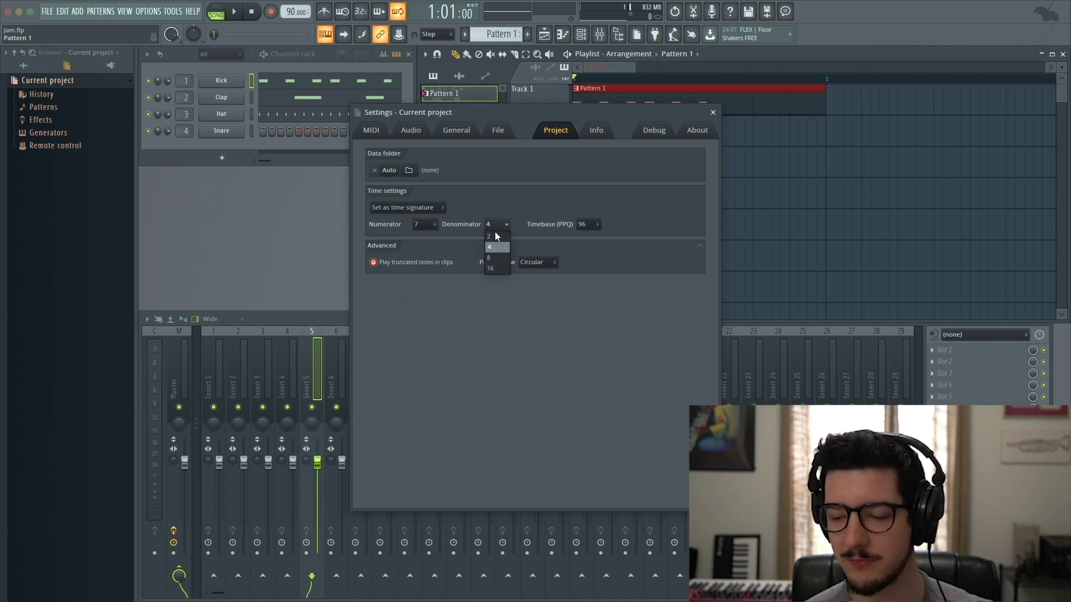
pyautogui.click(492, 258)
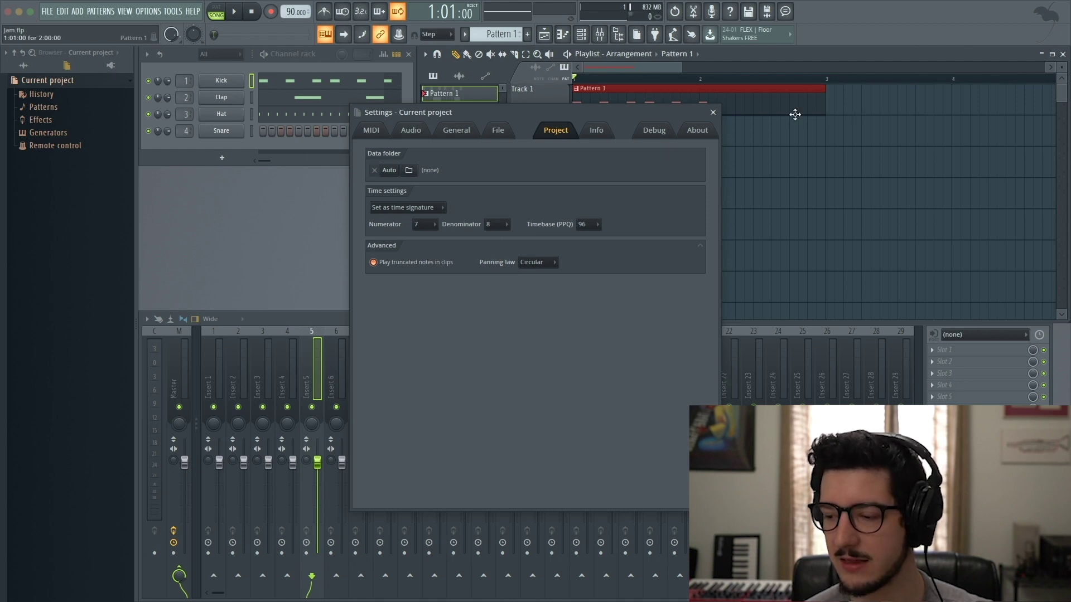
pyautogui.click(421, 226)
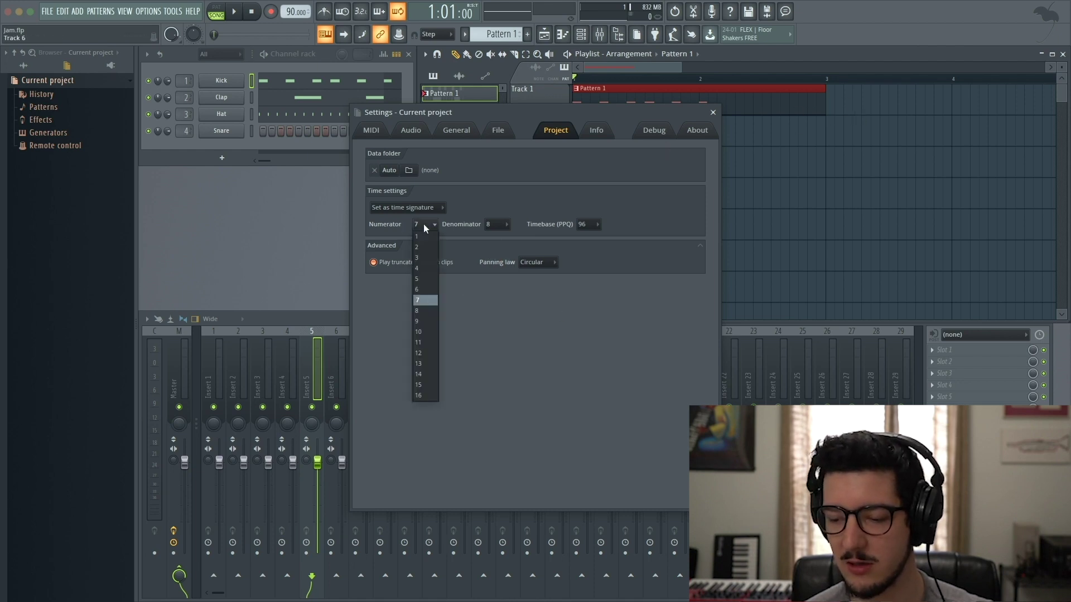
pyautogui.click(419, 257)
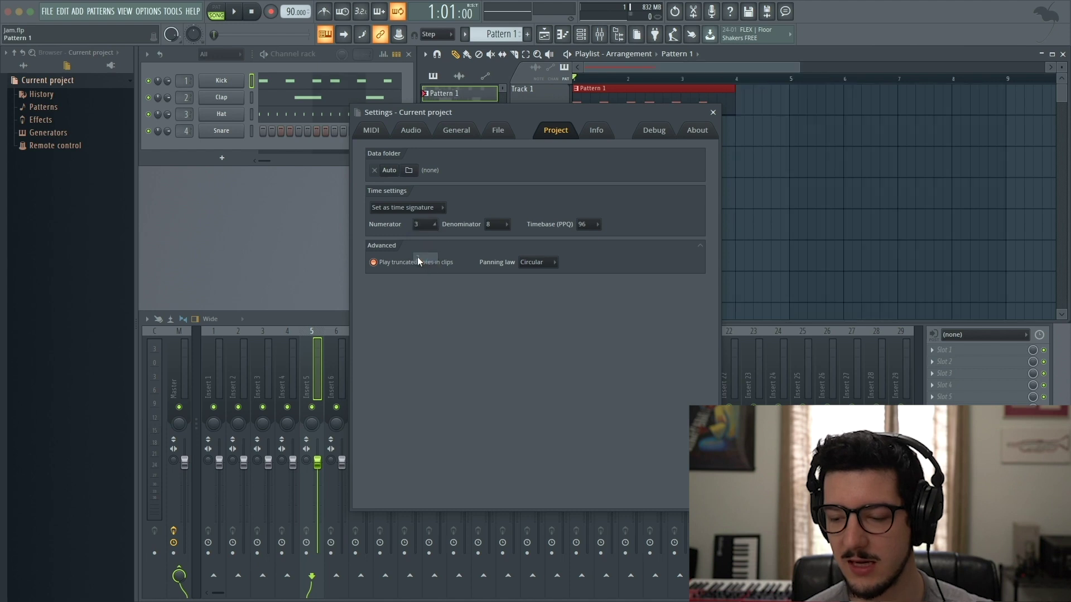
pyautogui.click(491, 225)
pyautogui.click(494, 258)
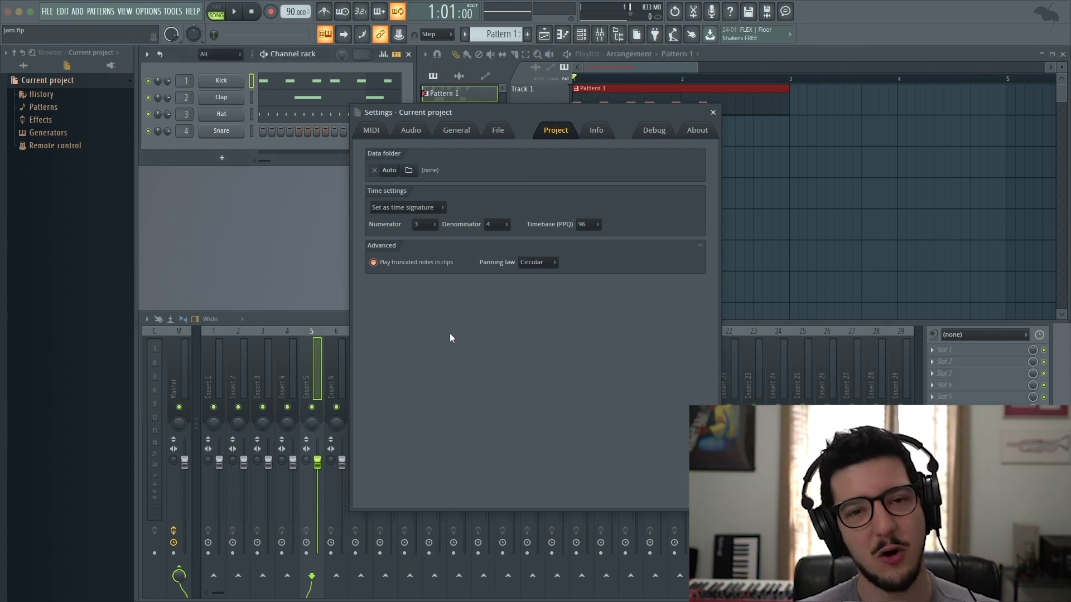
pyautogui.click(429, 224)
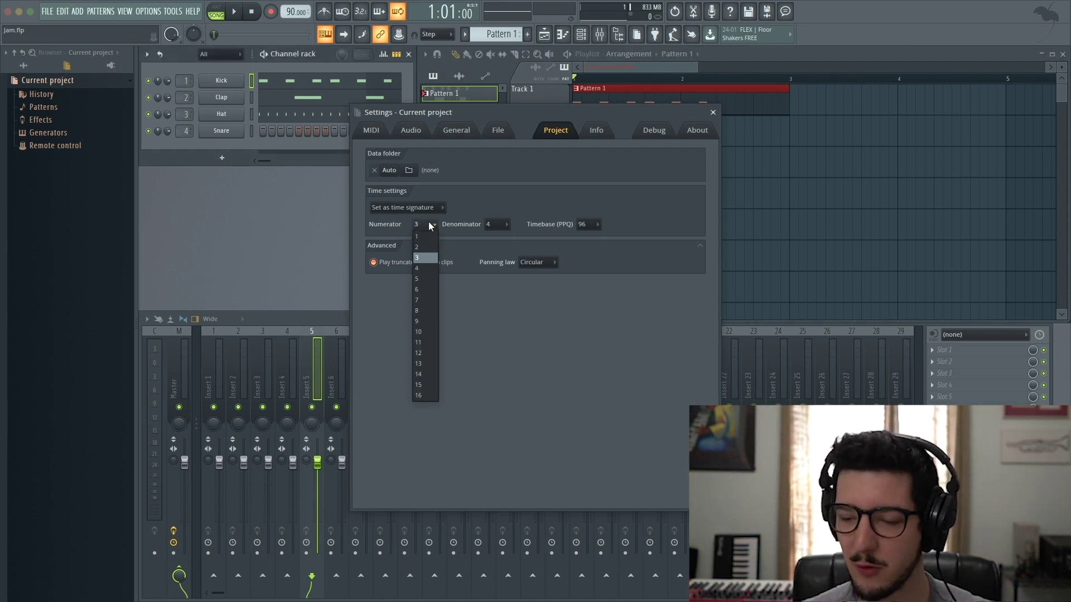
pyautogui.click(423, 270)
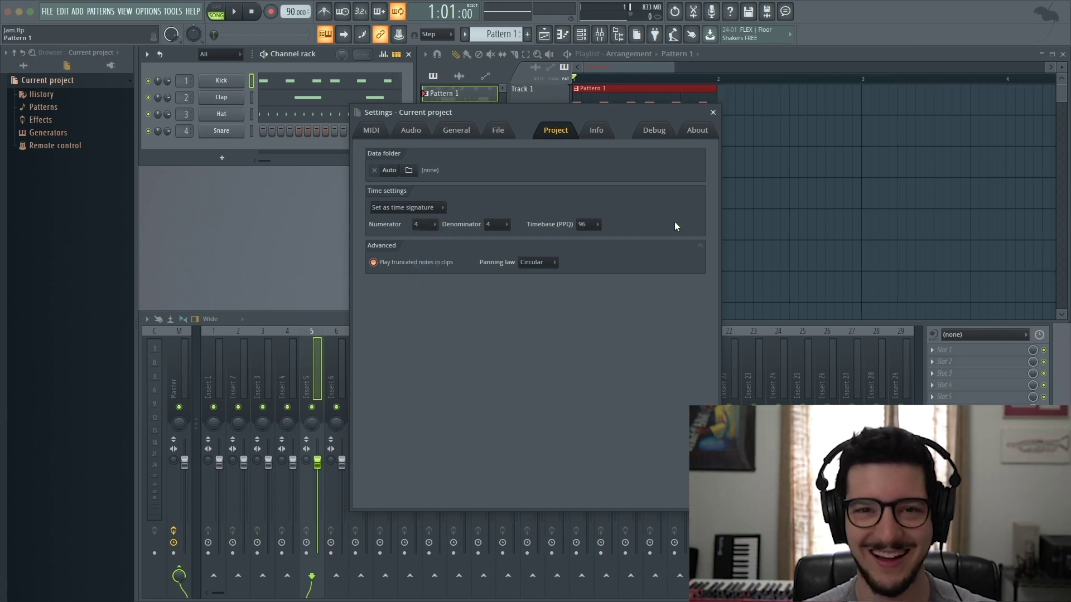
# Step: Close the settings, open the Kick channel in the piano roll, and play it once to listen
pyautogui.click(713, 112)
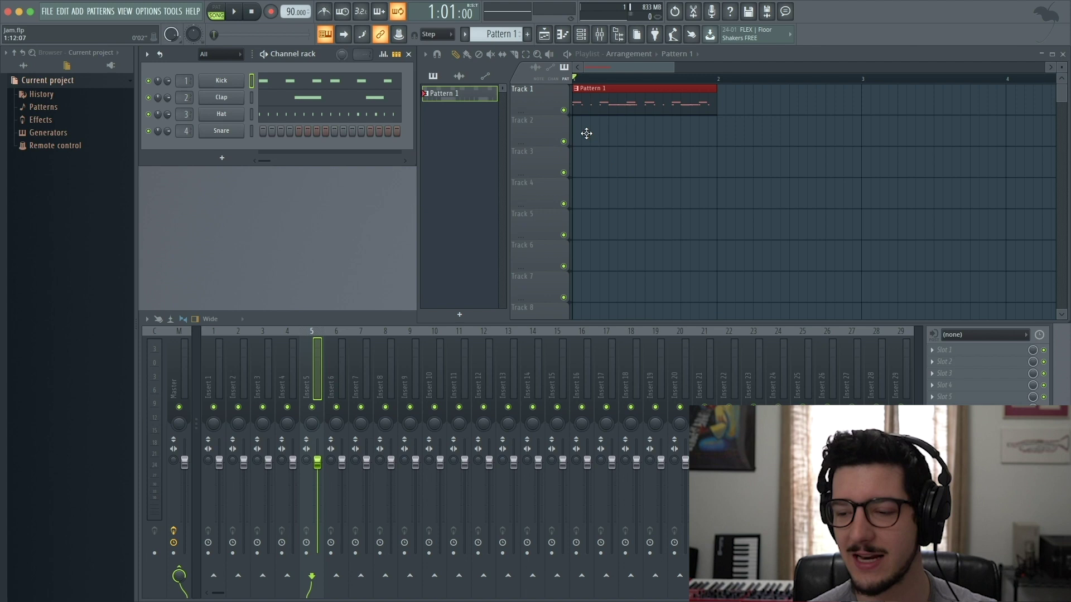
pyautogui.click(317, 82)
pyautogui.press('space')
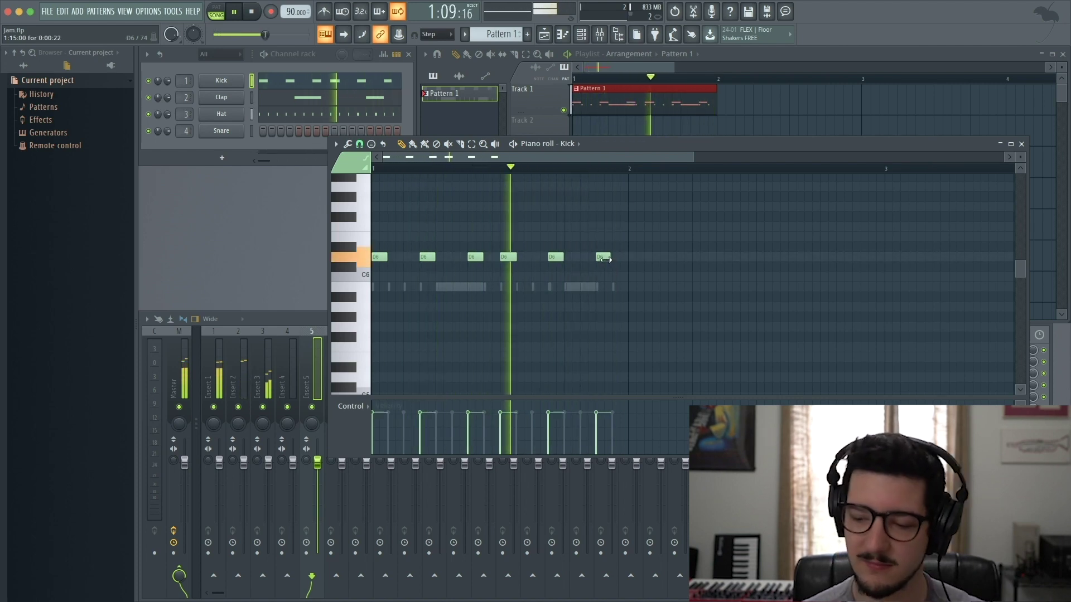
pyautogui.press('space')
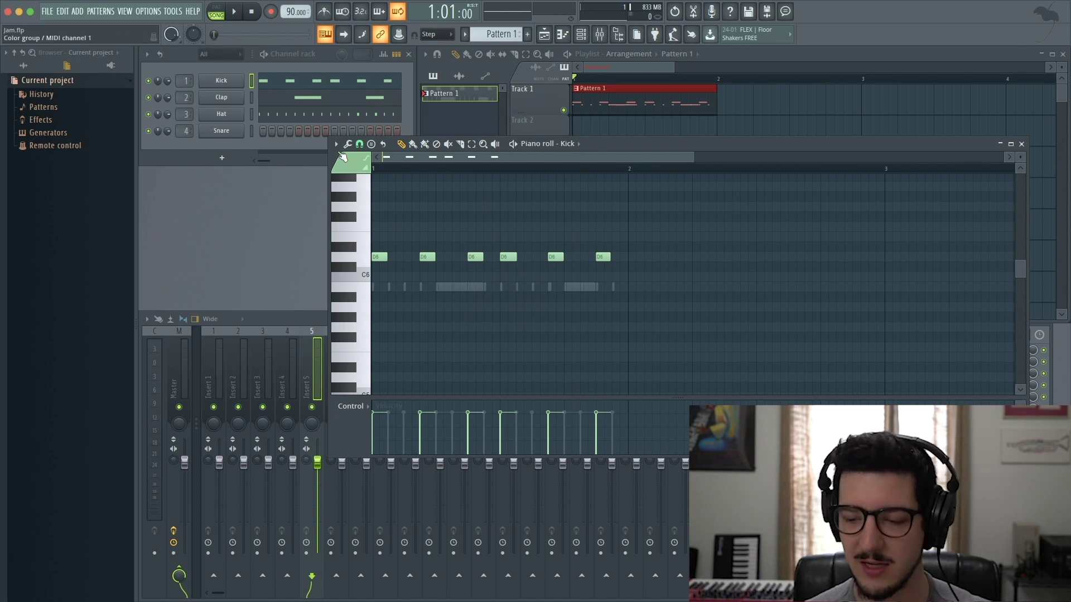
pyautogui.click(335, 144)
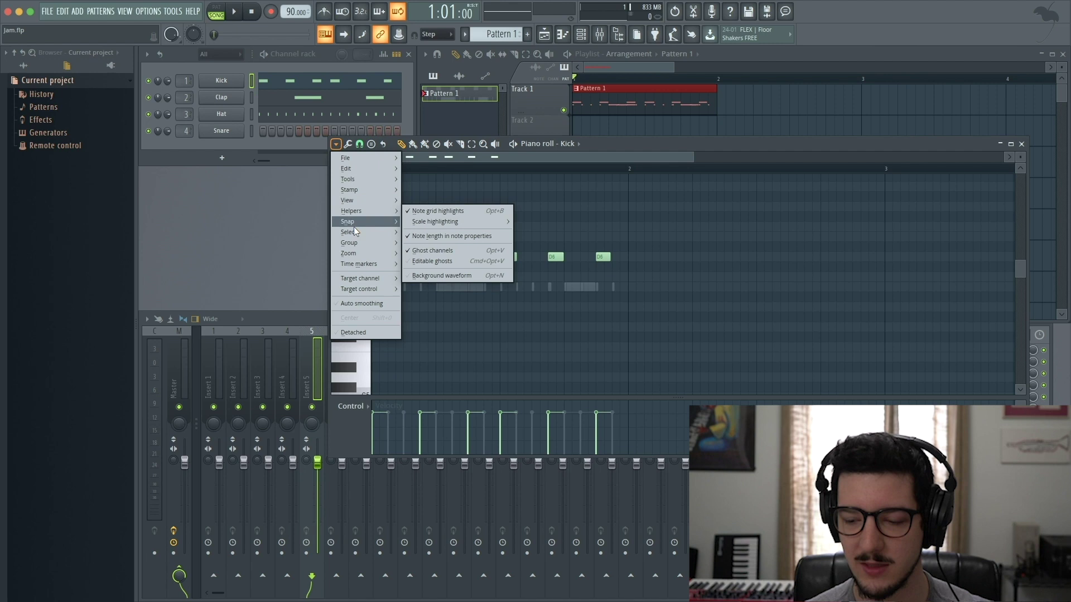
pyautogui.moveTo(355, 262)
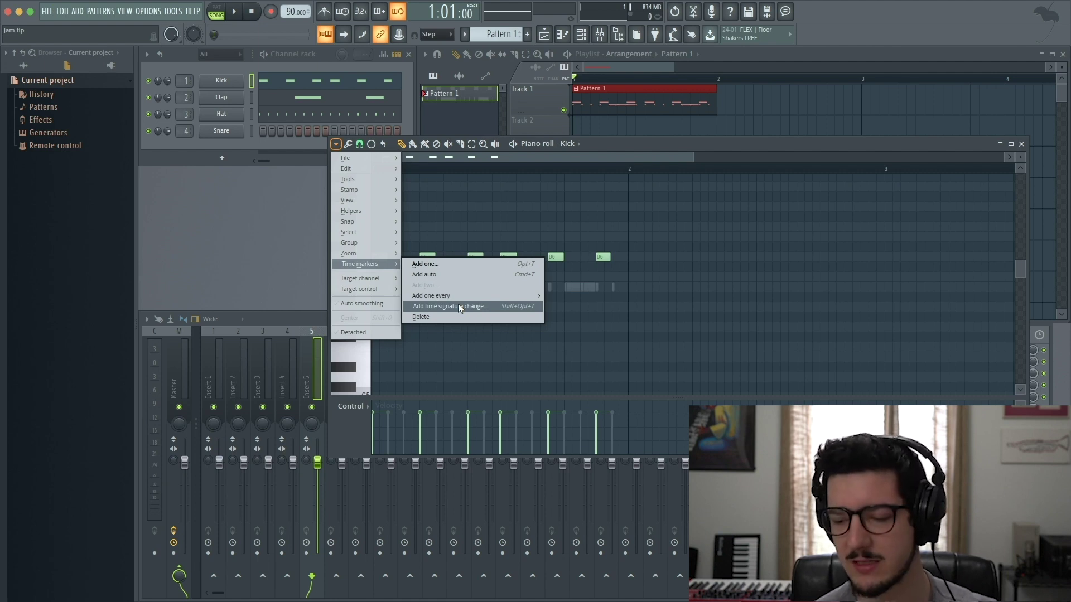
pyautogui.moveTo(360, 169)
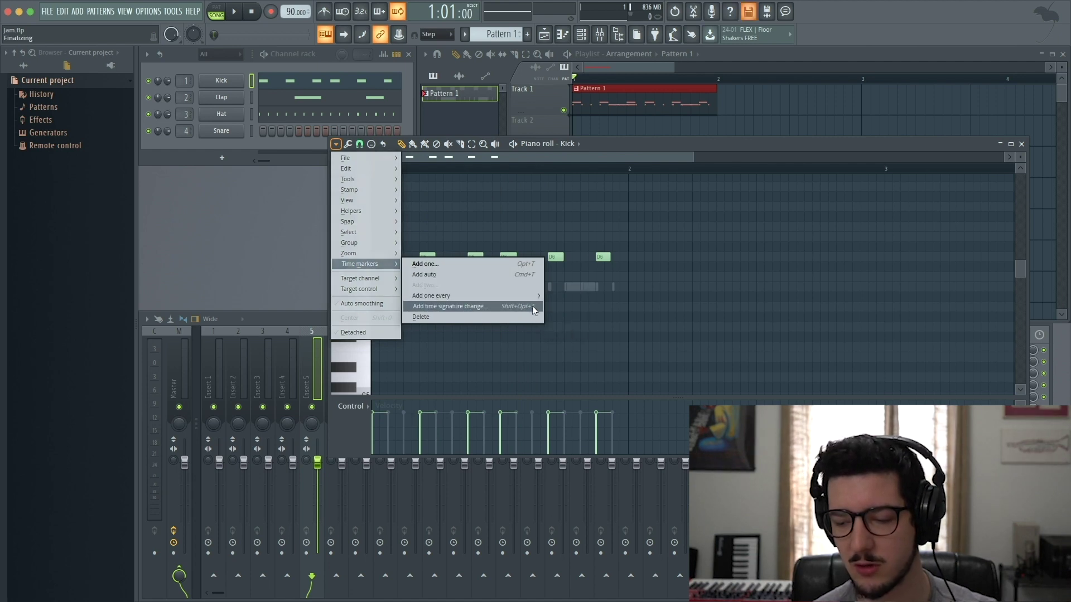
pyautogui.click(492, 210)
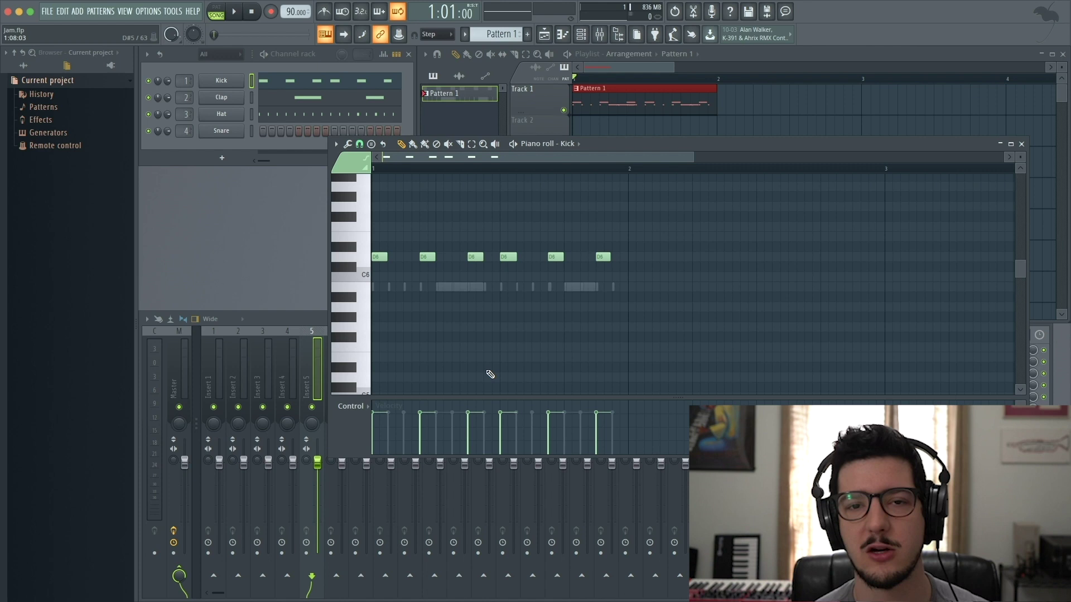
# Step: Add a 7/8 time signature change (numerator 7, denominator 8) to the Kick piano roll
pyautogui.scroll(3, 458, 234)
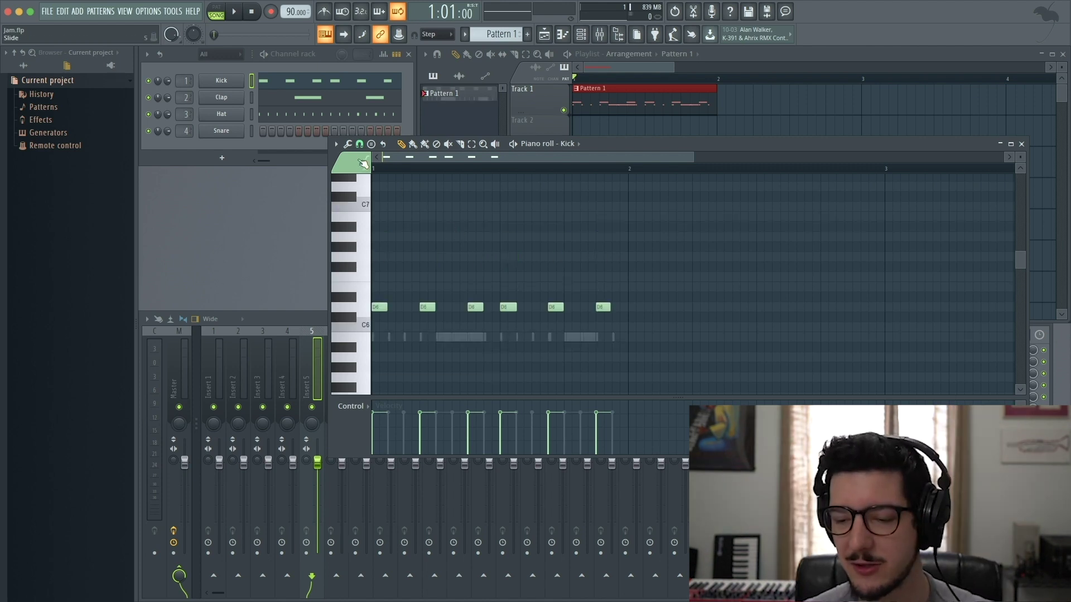
pyautogui.click(338, 144)
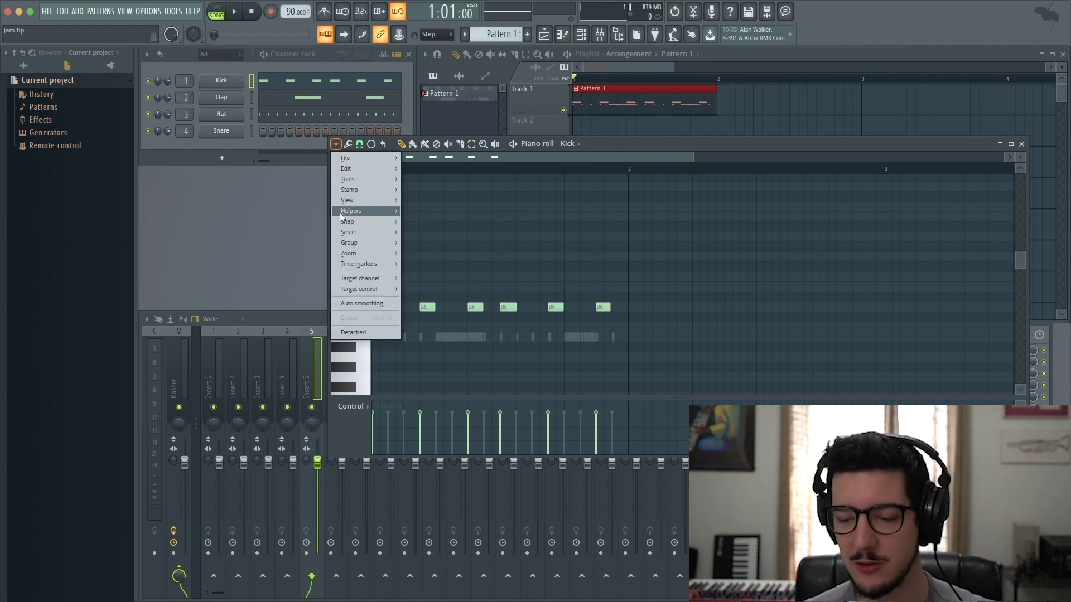
pyautogui.moveTo(353, 266)
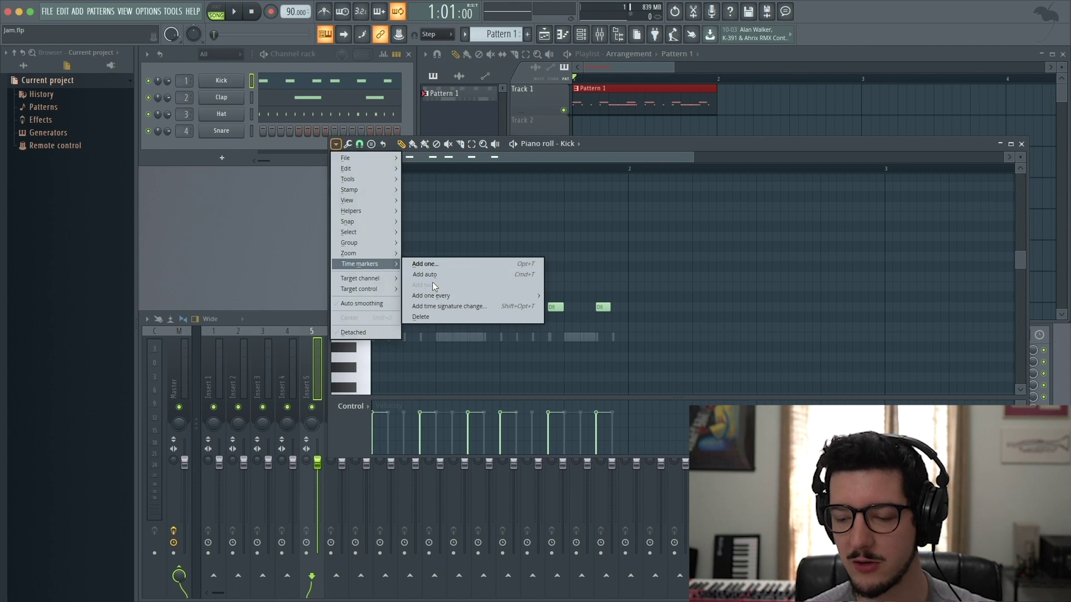
pyautogui.click(443, 309)
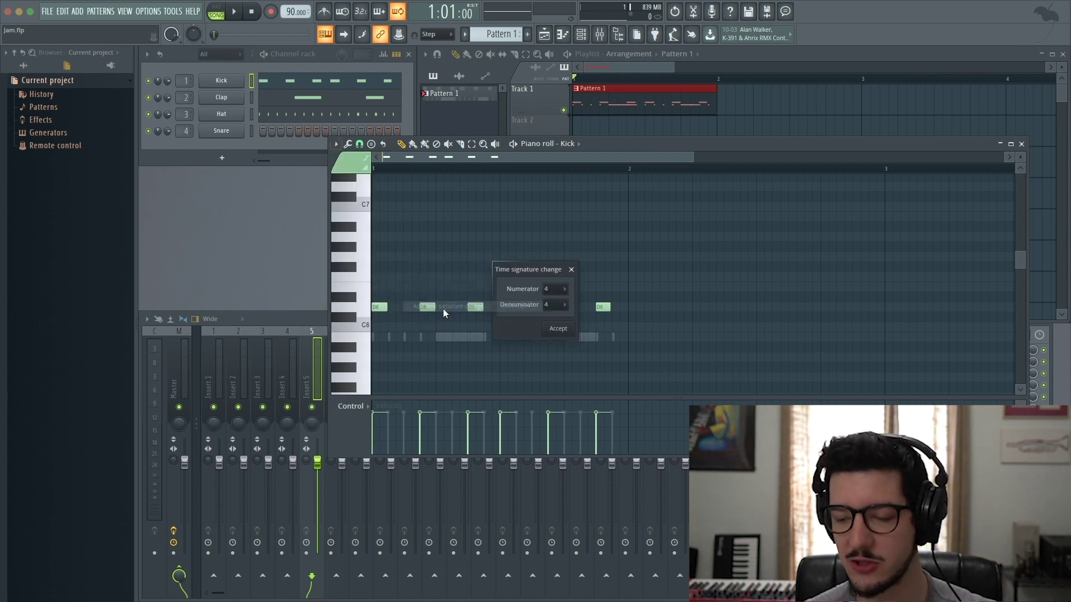
pyautogui.click(561, 290)
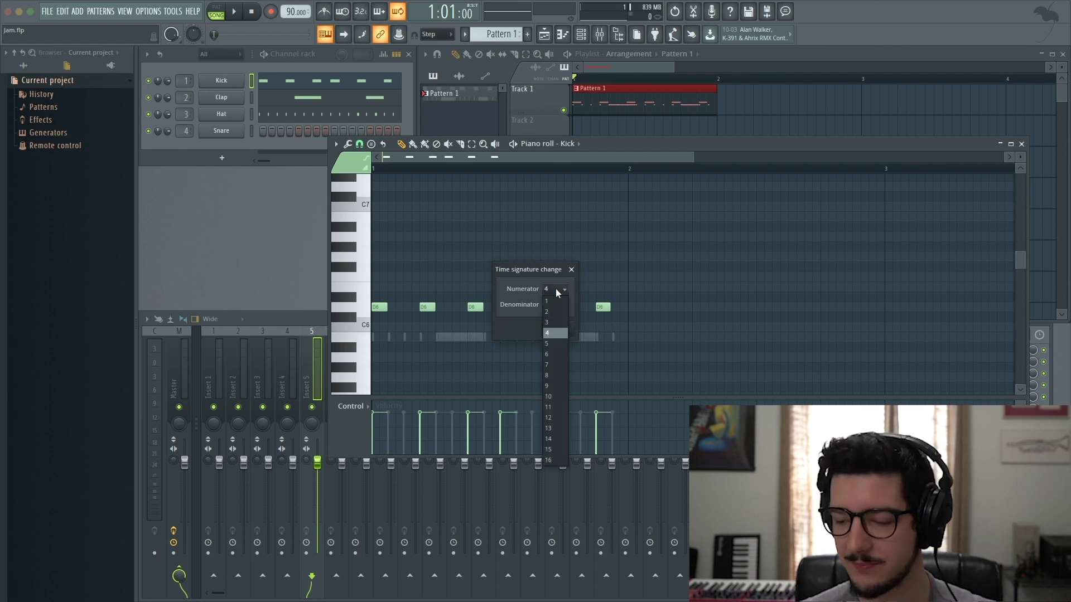
pyautogui.click(553, 363)
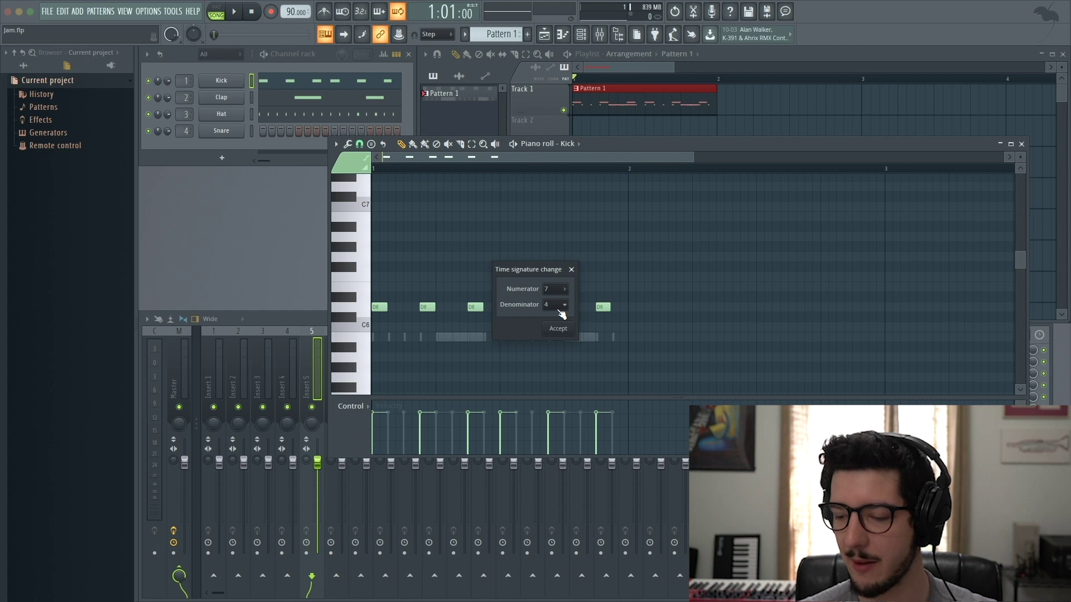
pyautogui.click(560, 305)
pyautogui.click(555, 339)
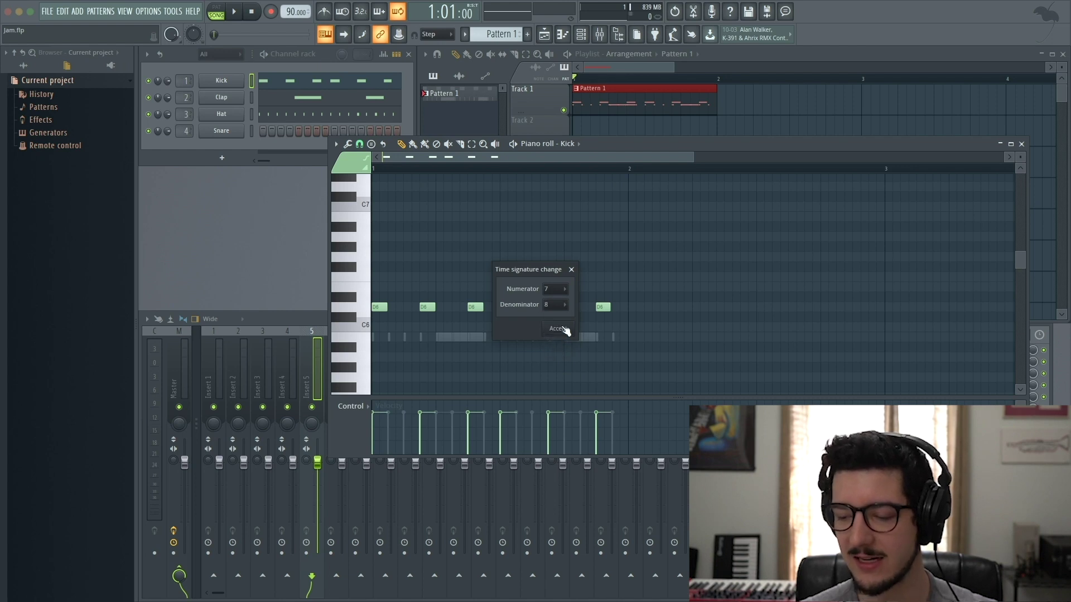
pyautogui.click(563, 329)
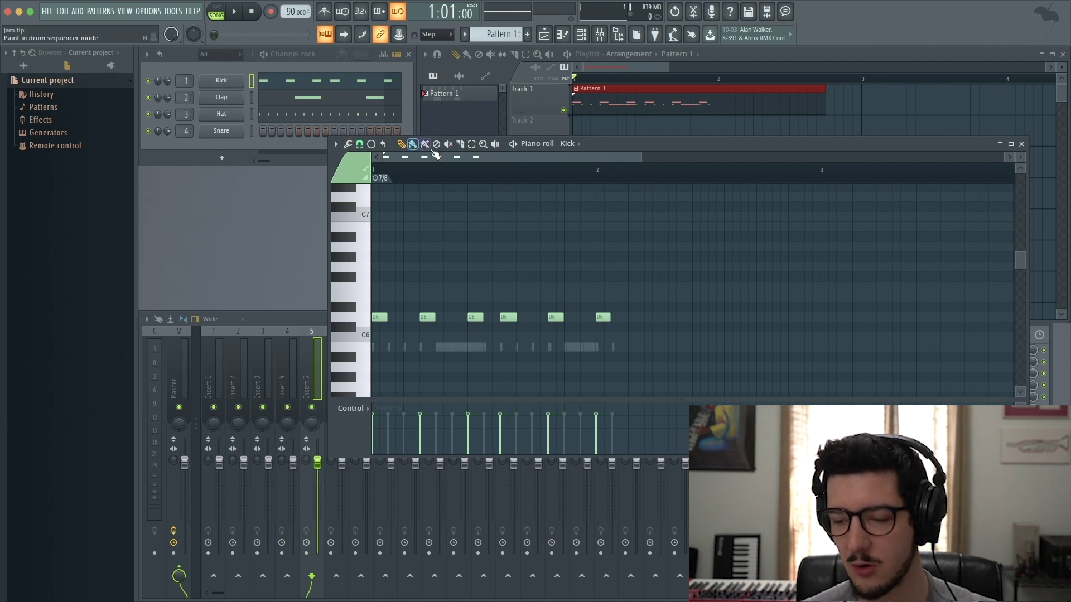
# Step: Delete the last Kick note and the two Hat notes lying past the 7/8 bar
pyautogui.rightClick(603, 317)
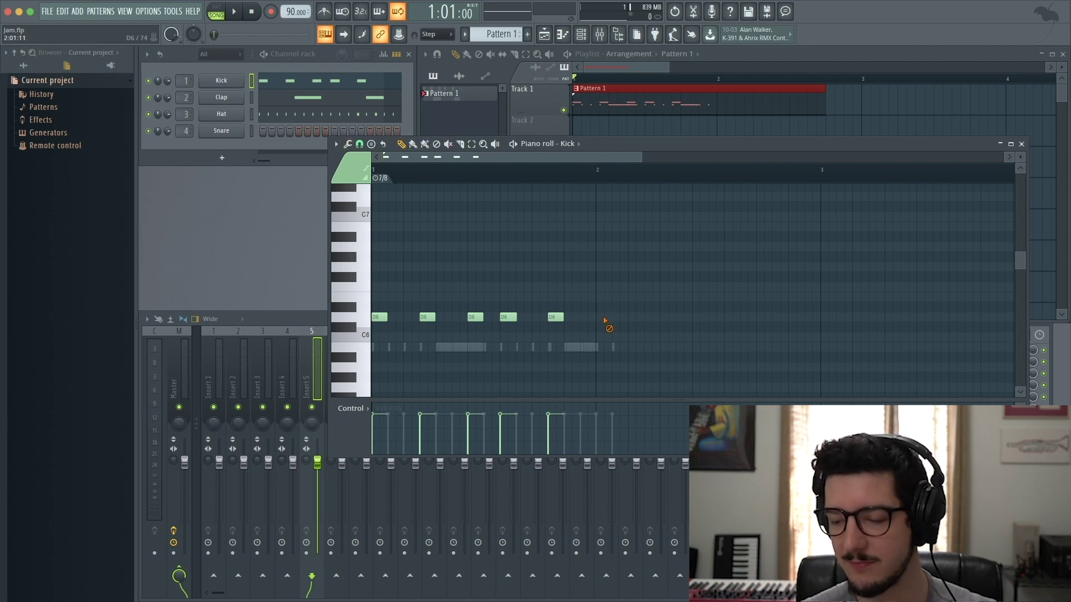
pyautogui.click(311, 117)
pyautogui.rightClick(596, 347)
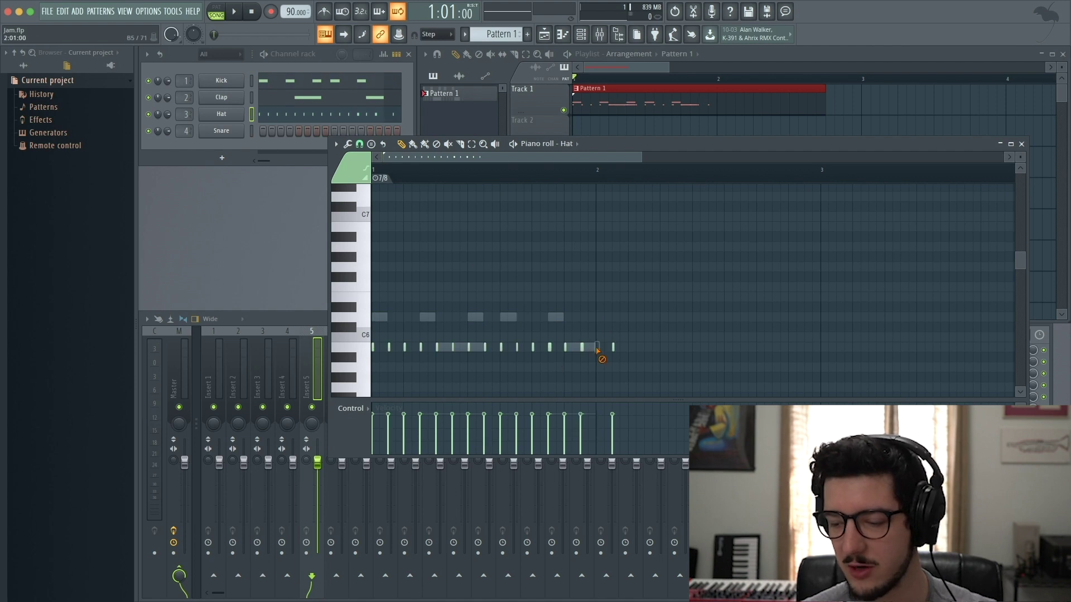
pyautogui.rightClick(613, 347)
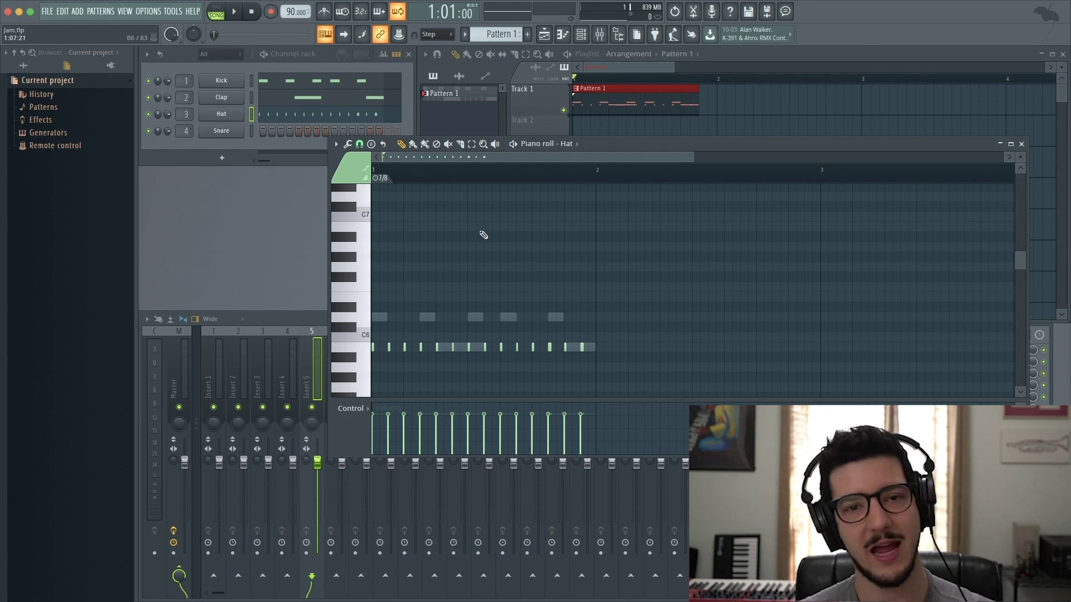
# Step: Play the trimmed 7/8 loop to check it, then close the piano roll
pyautogui.press('space')
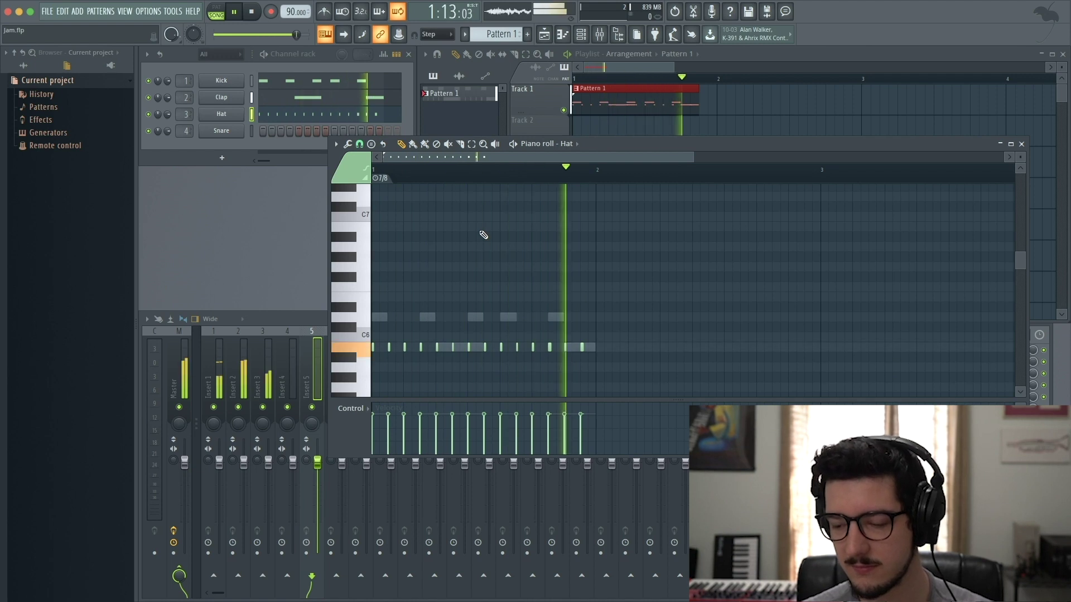
pyautogui.press('space')
pyautogui.press('Up')
pyautogui.press('Up')
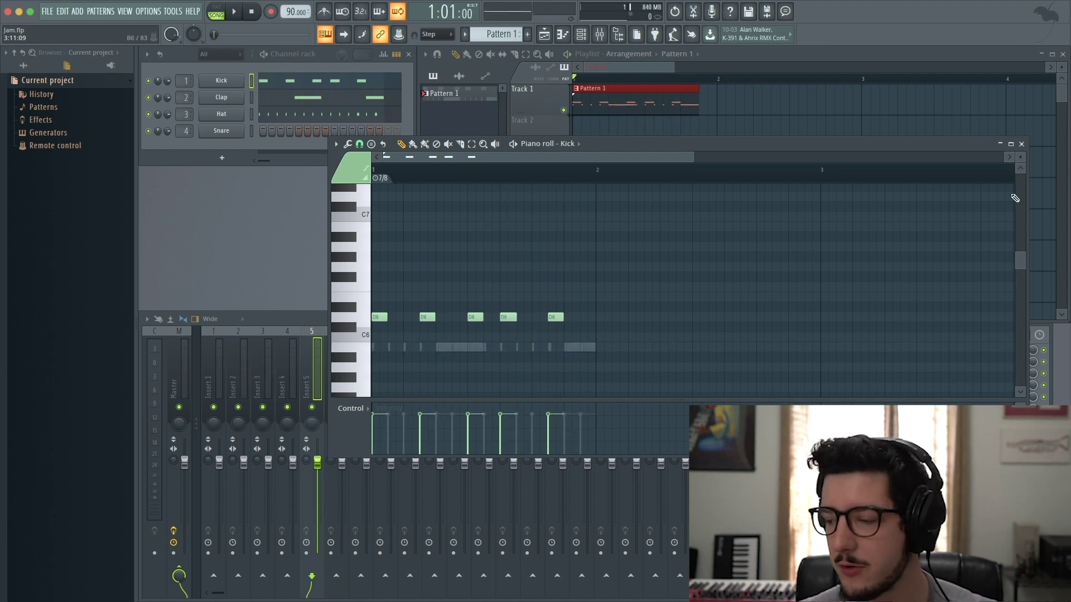
pyautogui.click(1021, 144)
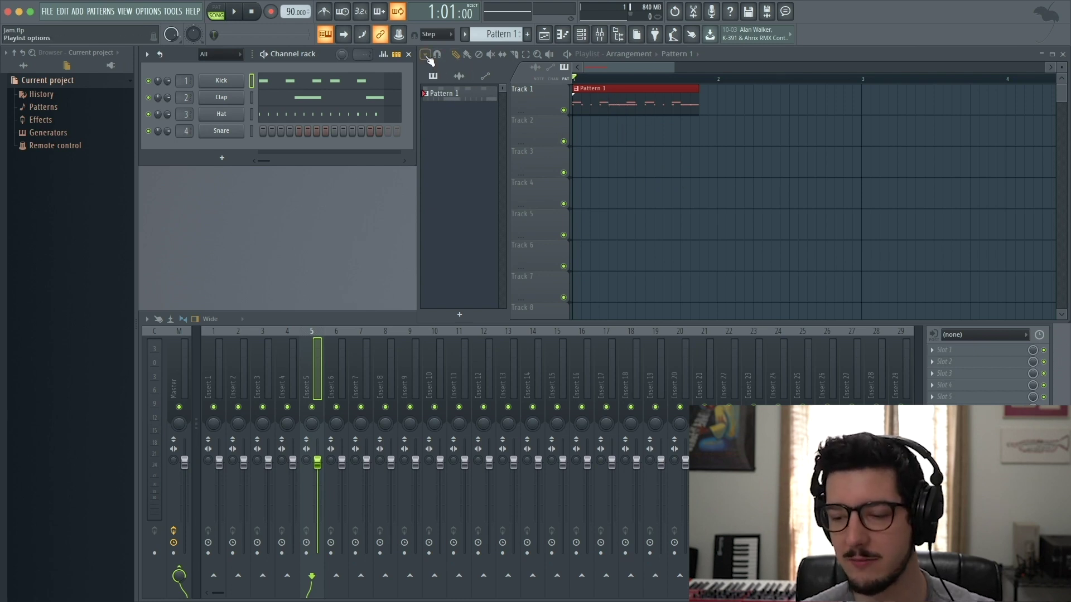
# Step: Remove a stray Track 4 clip and add a 7/8 time signature marker at the playlist start
pyautogui.click(657, 193)
pyautogui.rightClick(657, 193)
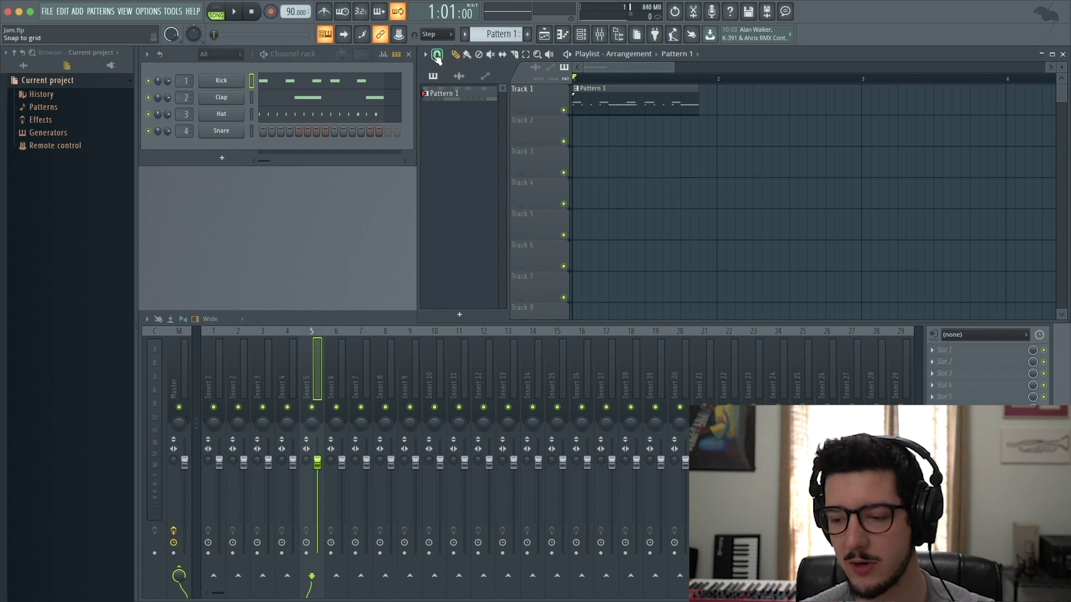
pyautogui.click(426, 55)
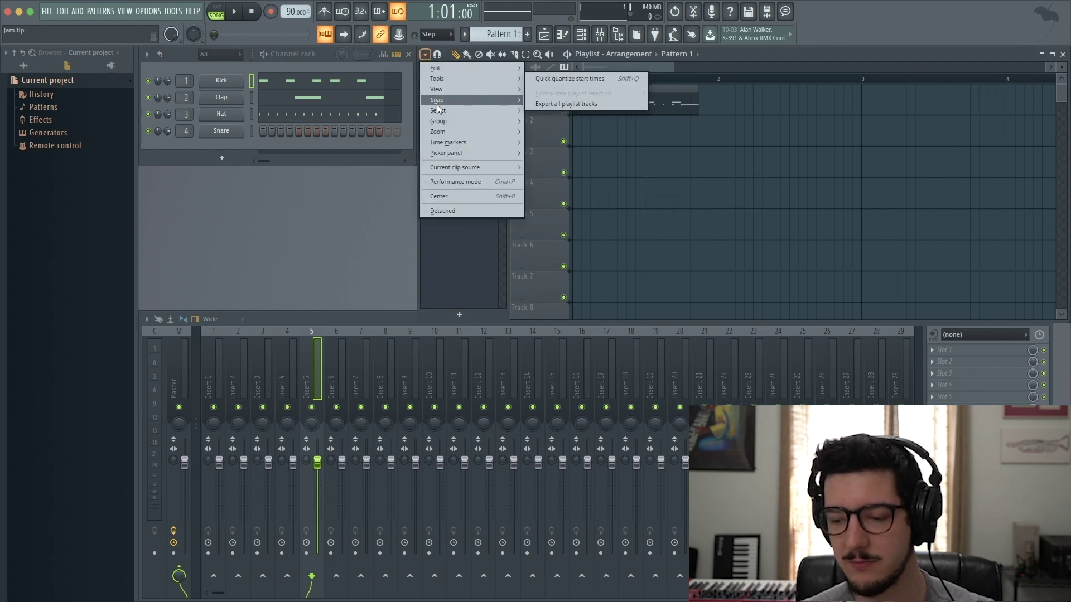
pyautogui.moveTo(441, 143)
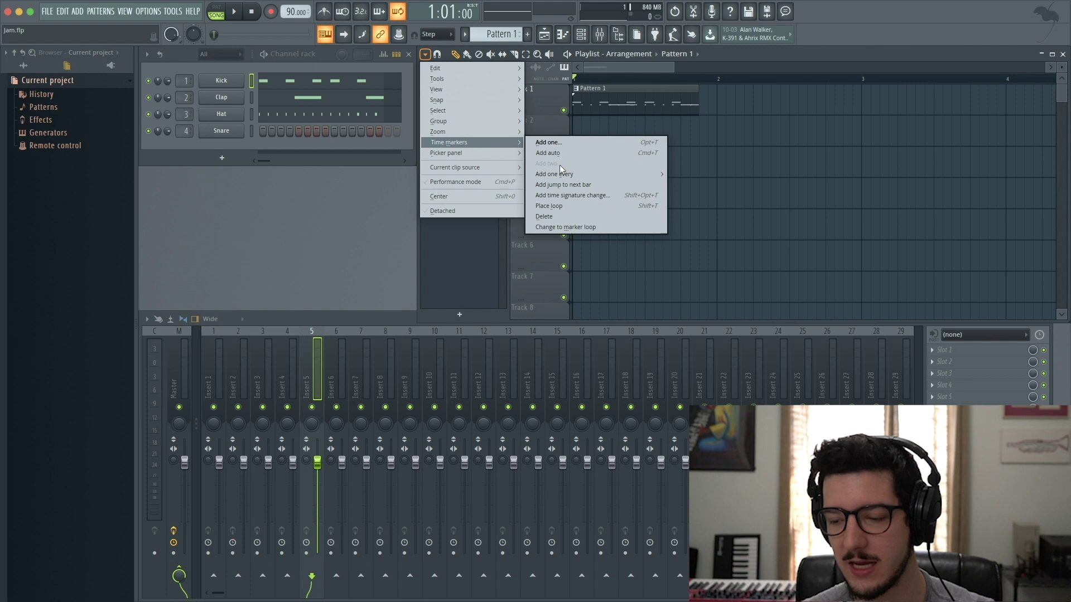
pyautogui.click(557, 195)
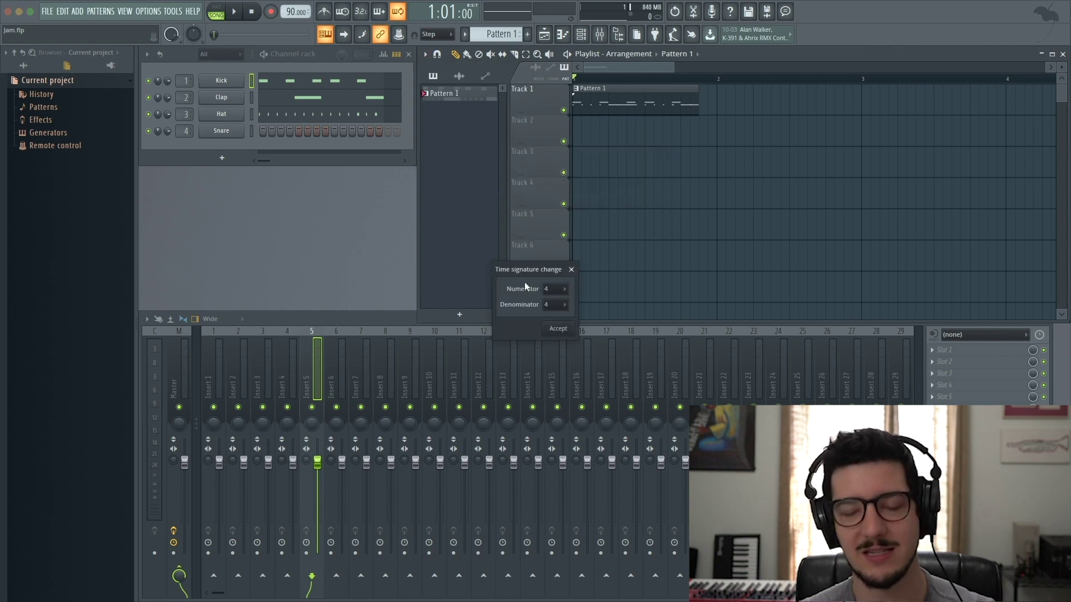
pyautogui.click(556, 290)
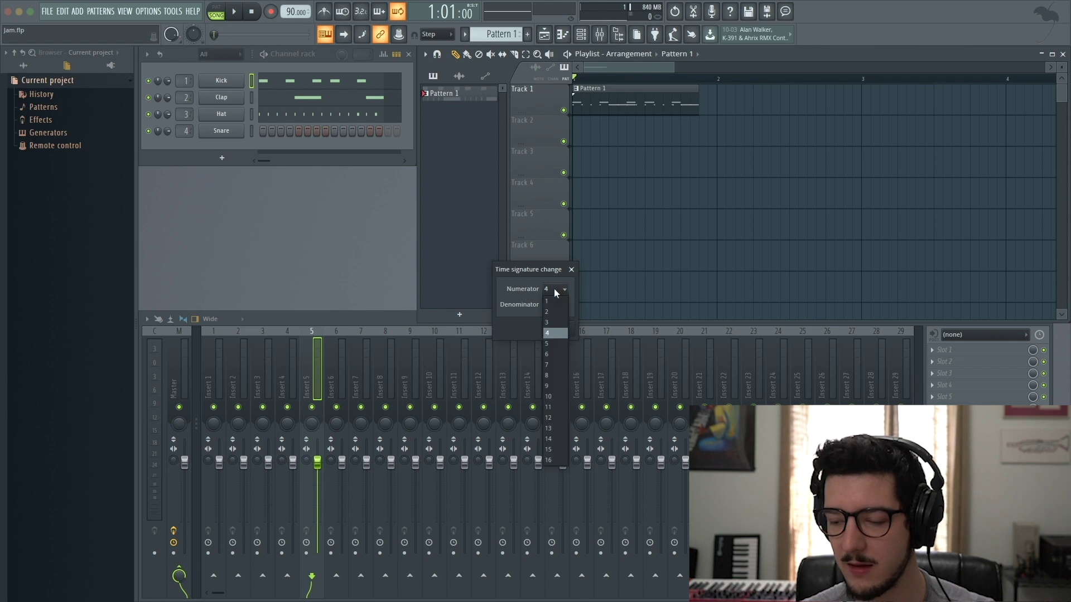
pyautogui.click(551, 366)
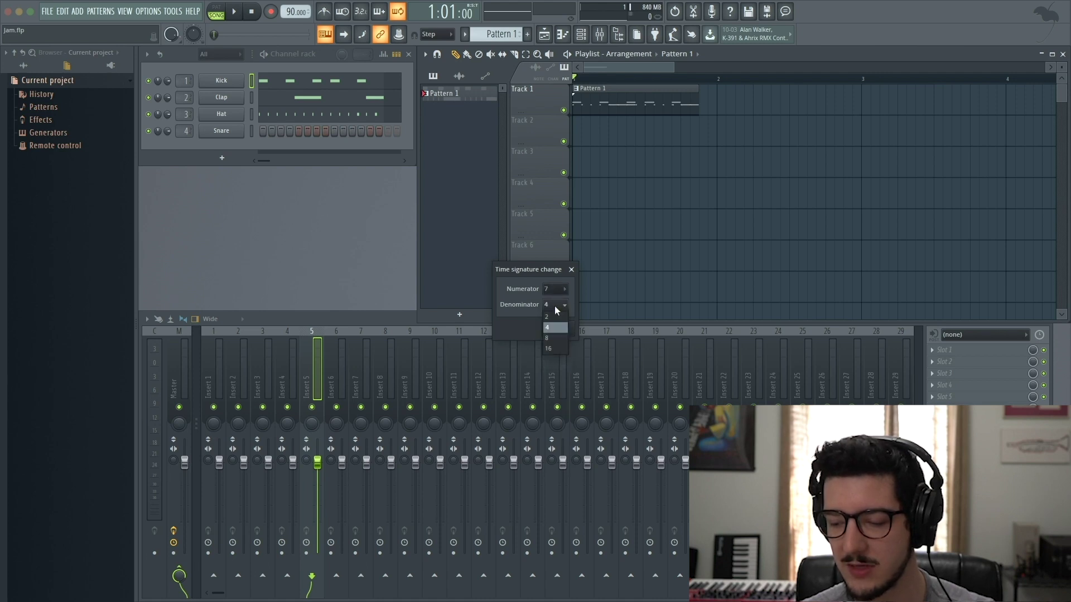
pyautogui.click(554, 337)
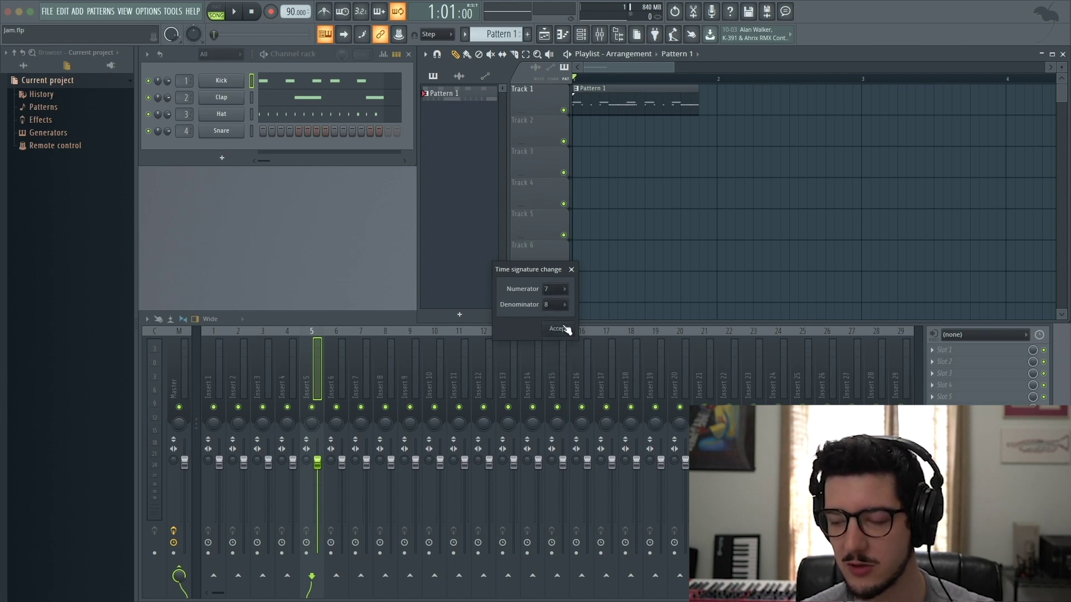
pyautogui.click(565, 329)
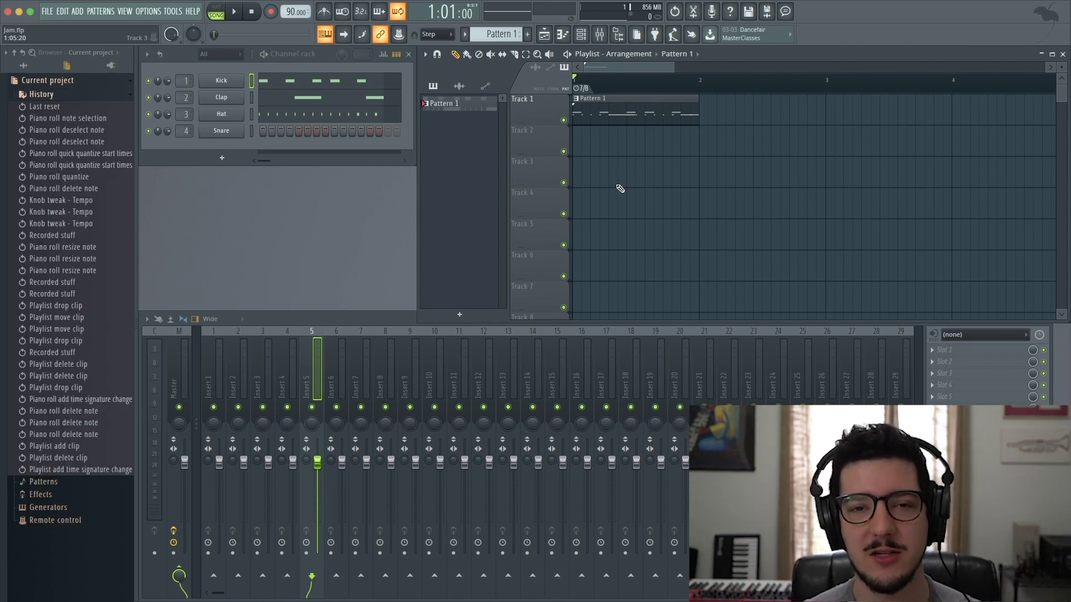
# Step: Undo the playlist marker and take the 7/8 signature from Pattern 1 via Pattern to playlist
pyautogui.hotkey('ctrl', 'z')
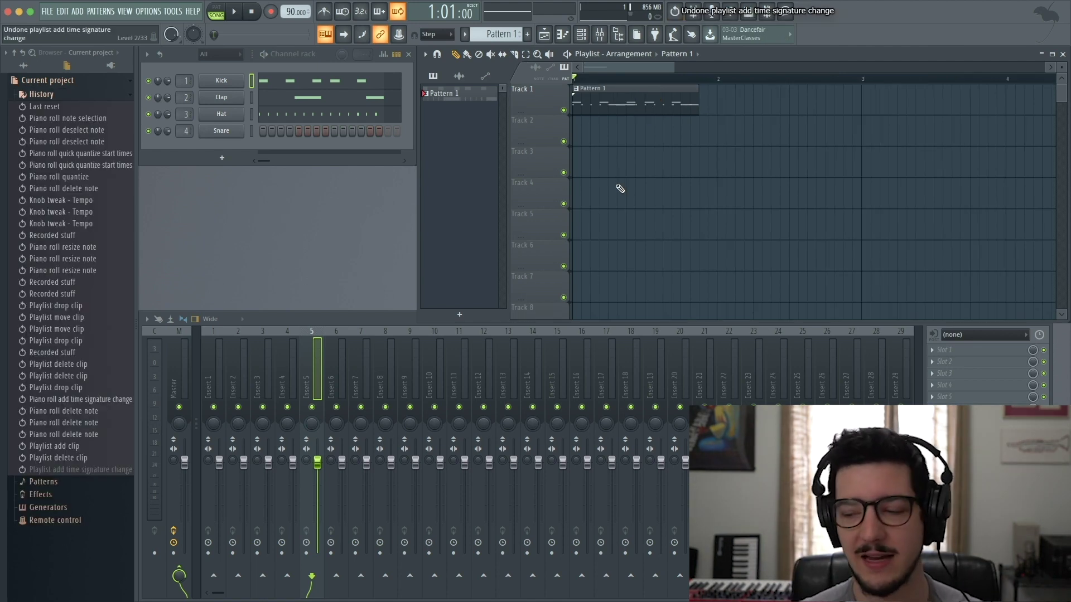
pyautogui.click(575, 89)
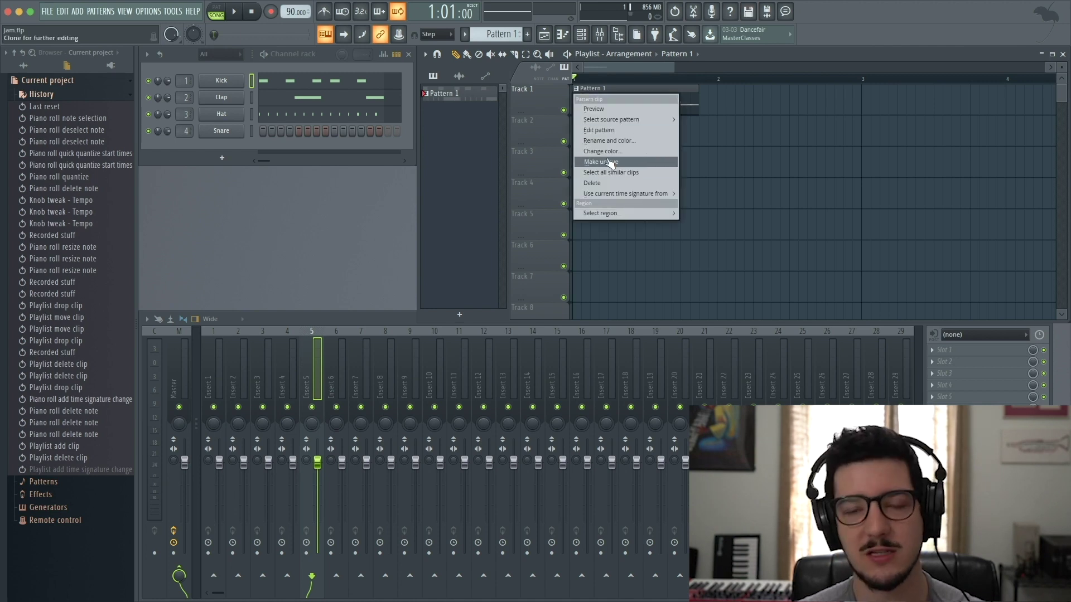
pyautogui.moveTo(613, 195)
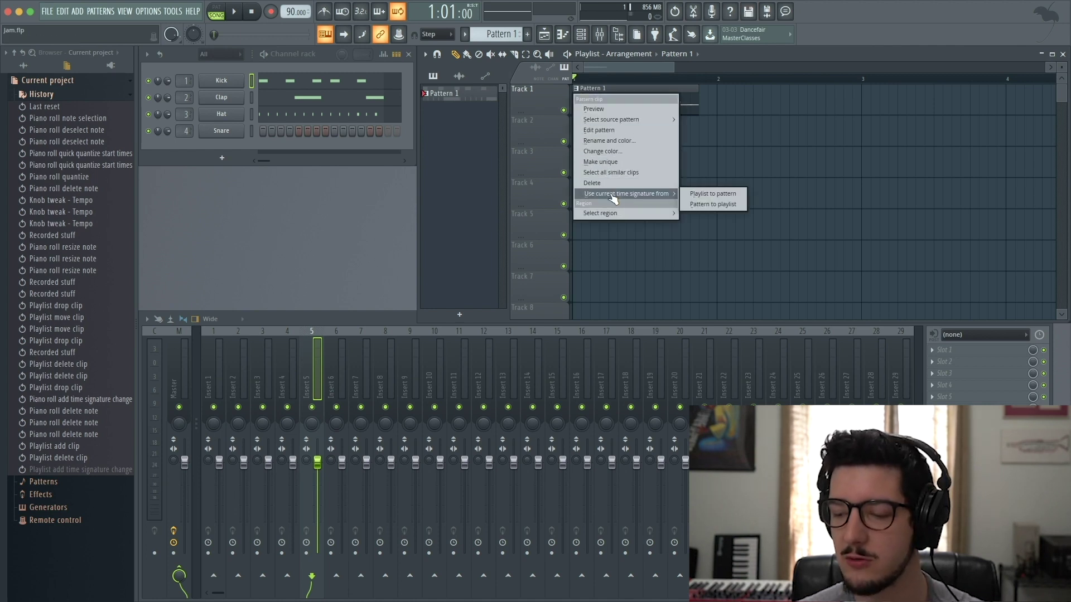
pyautogui.click(721, 205)
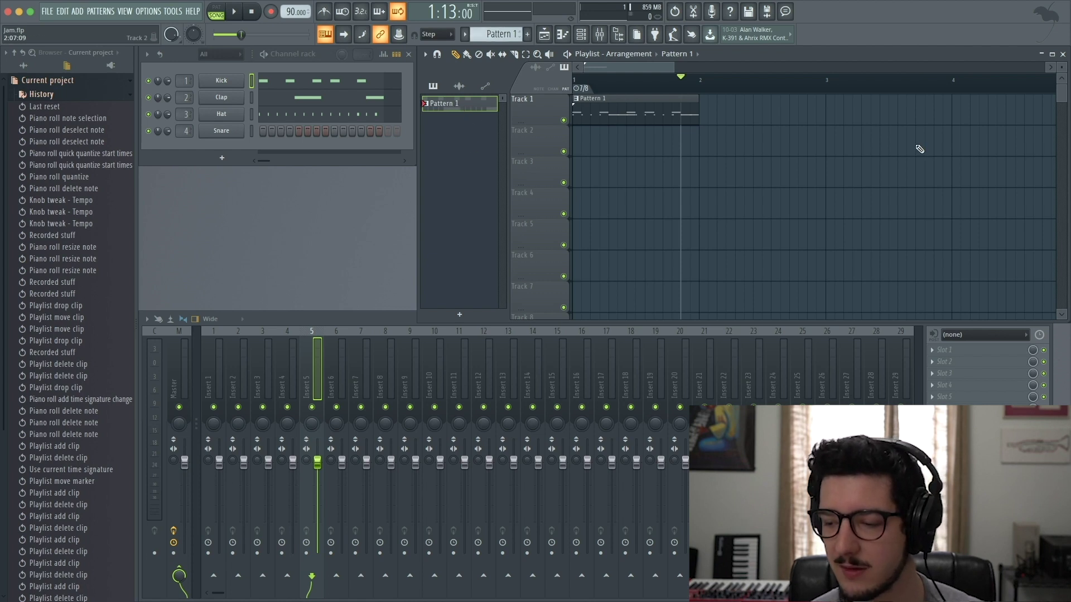
# Step: Place a second Pattern 1 clip at bar 3 on Track 1 and mark bars 2 to 3
pyautogui.click(827, 106)
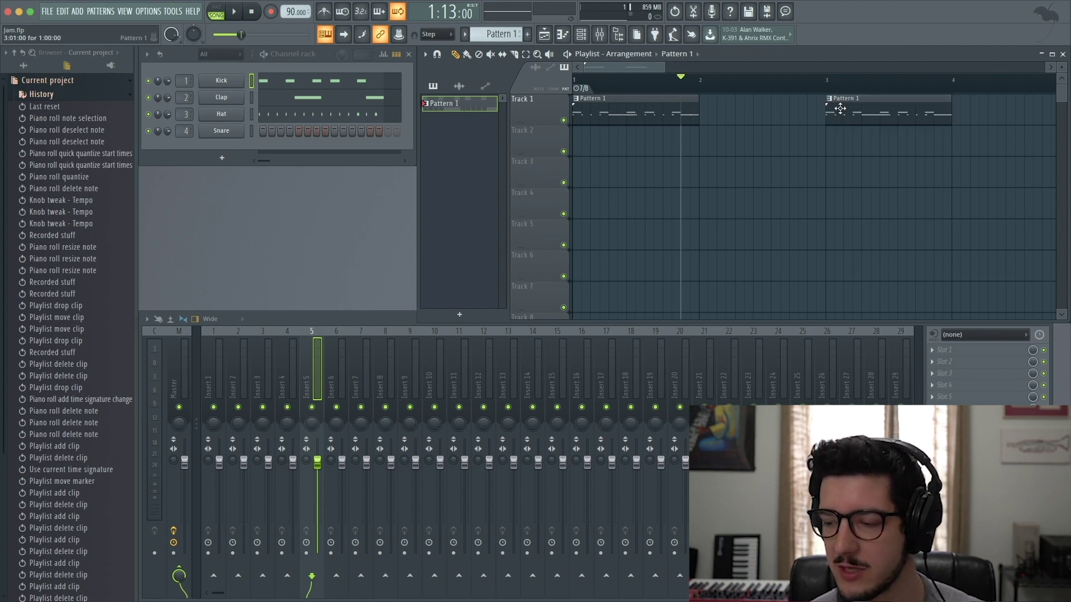
pyautogui.click(525, 54)
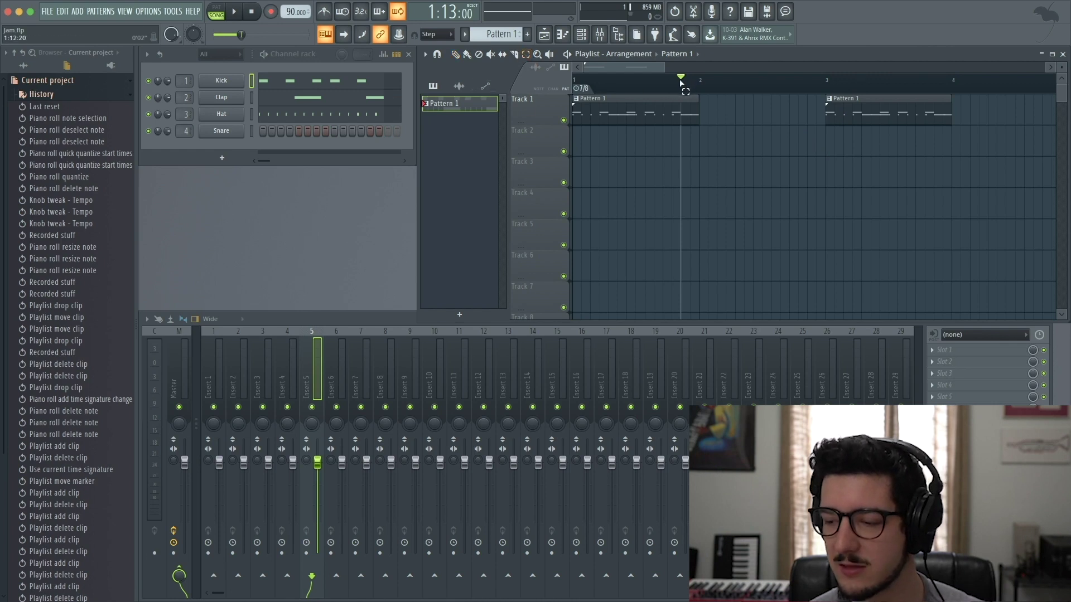
pyautogui.moveTo(681, 82); pyautogui.dragTo(862, 85)
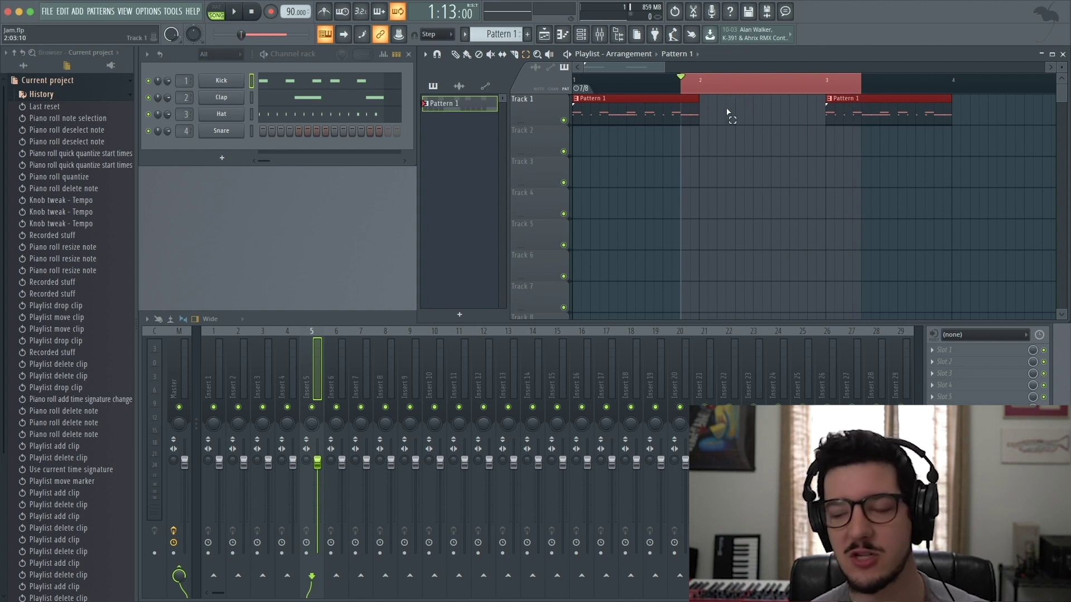
# Step: Insert a 4/4 time signature change at bar 2 and move the 7/8 marker to bar 4
pyautogui.click(426, 55)
pyautogui.moveTo(454, 144)
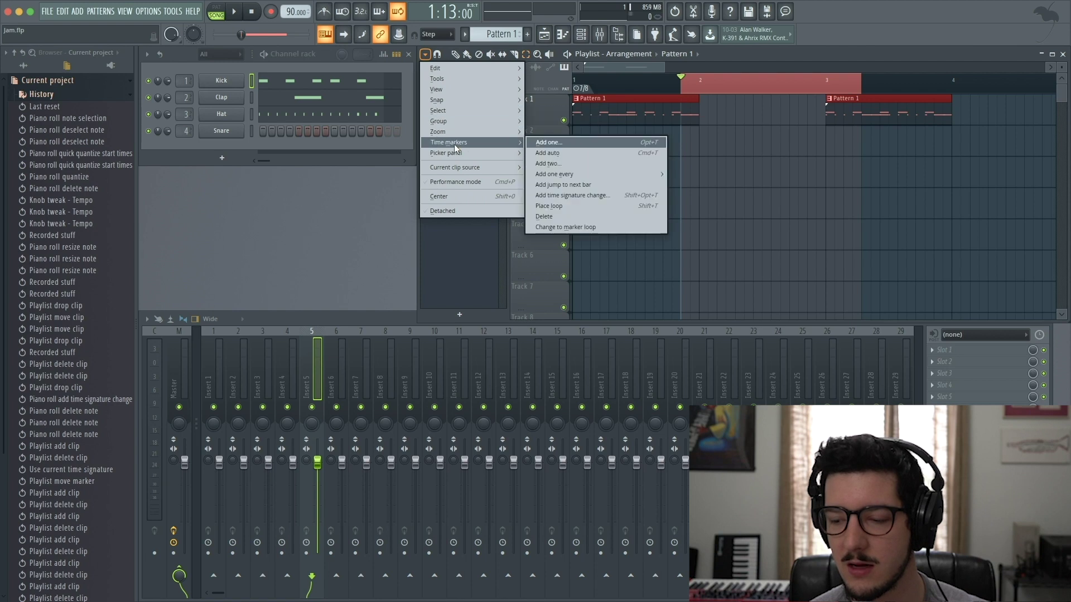
pyautogui.click(587, 195)
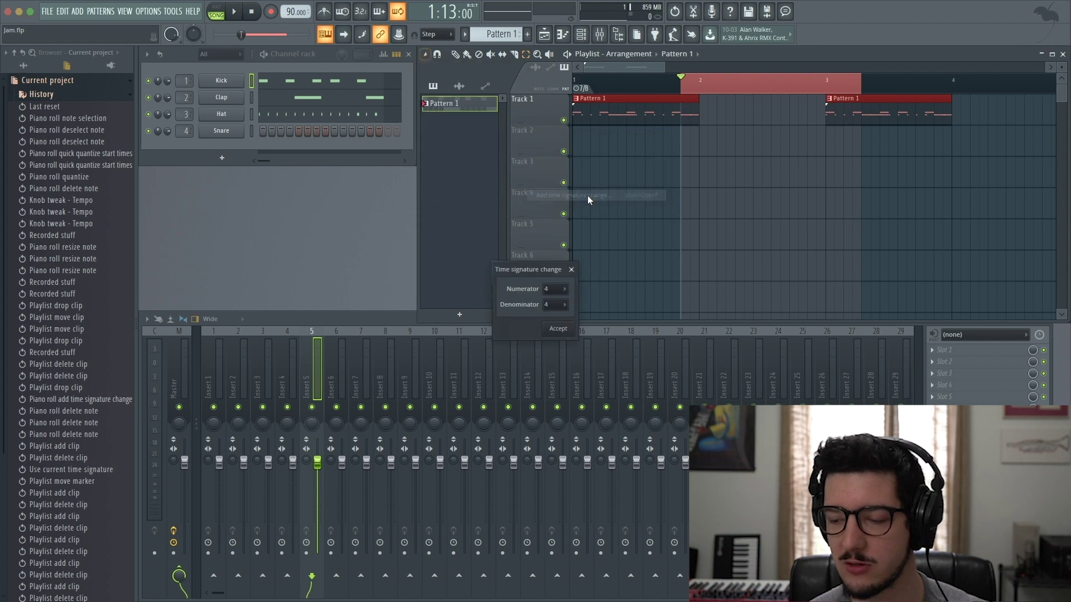
pyautogui.click(560, 329)
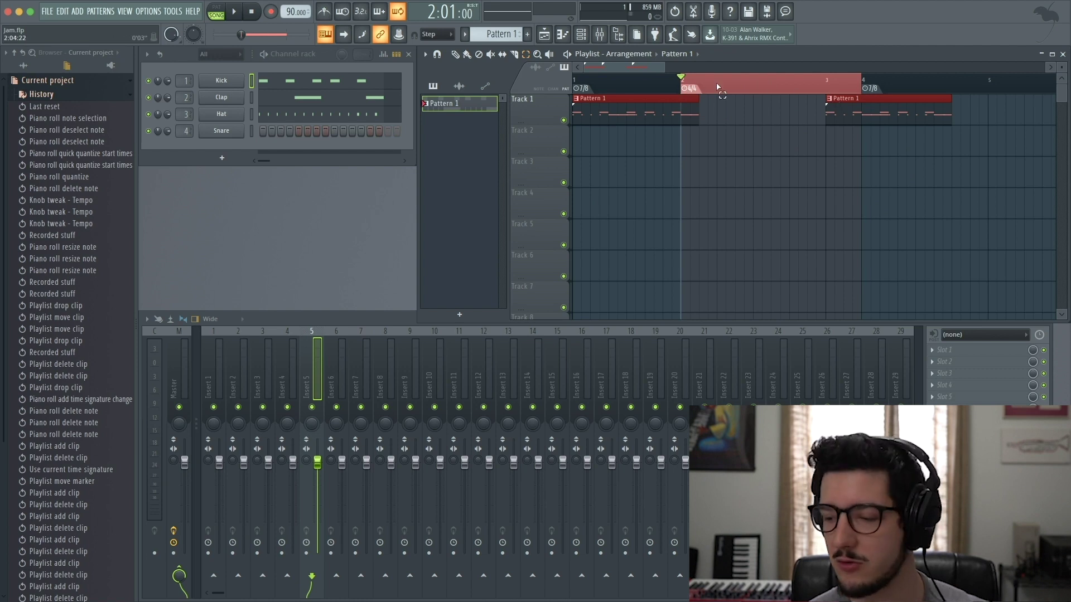
pyautogui.click(618, 78)
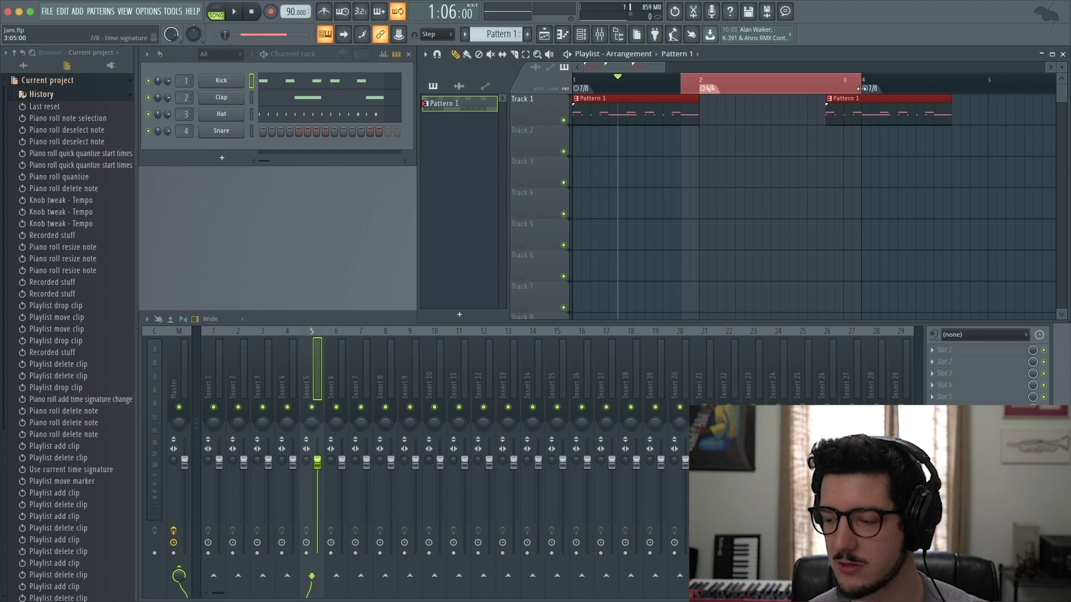
pyautogui.moveTo(865, 88); pyautogui.dragTo(948, 89)
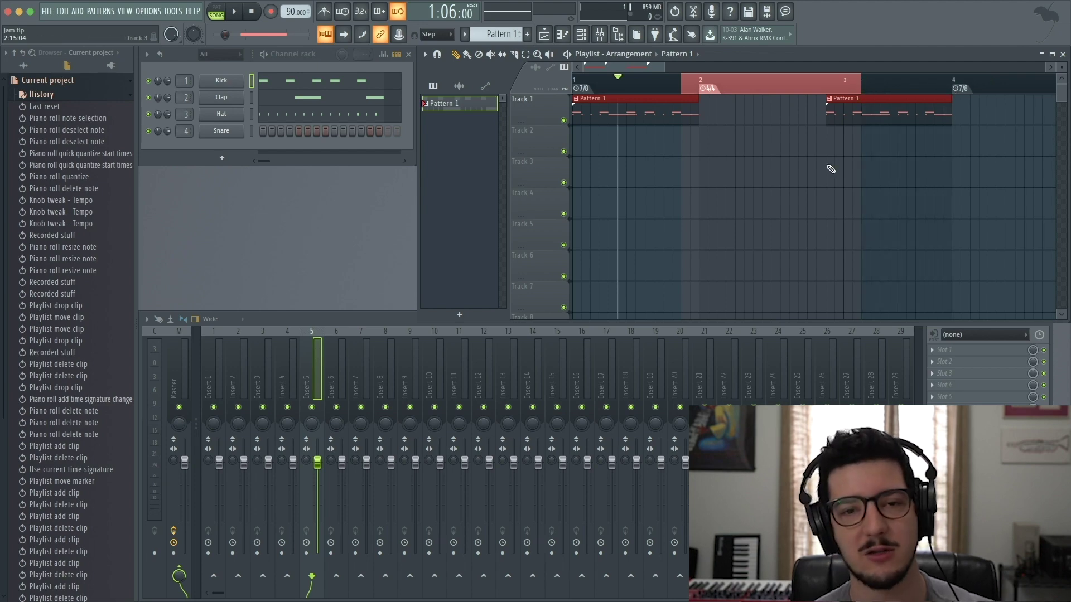